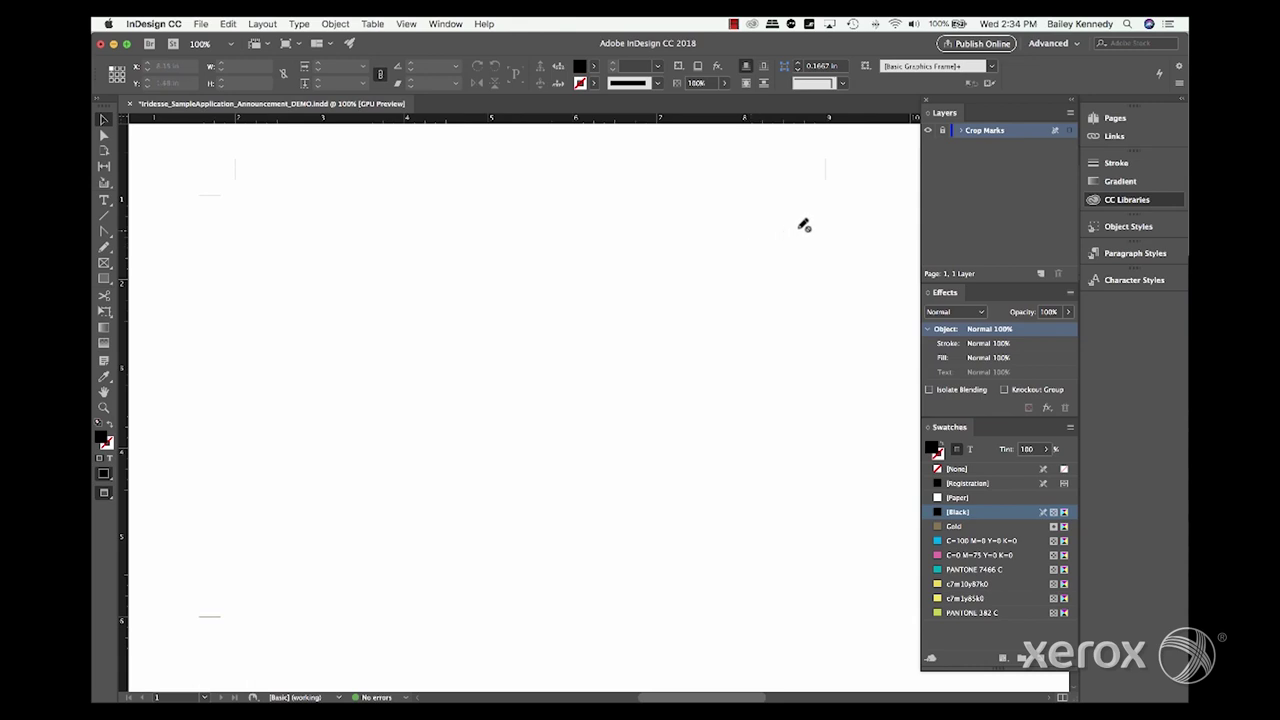
Add two new layers above Crop Marks, named White and CMYK.
{"action": "left_click", "coordinate": [1041, 274]}
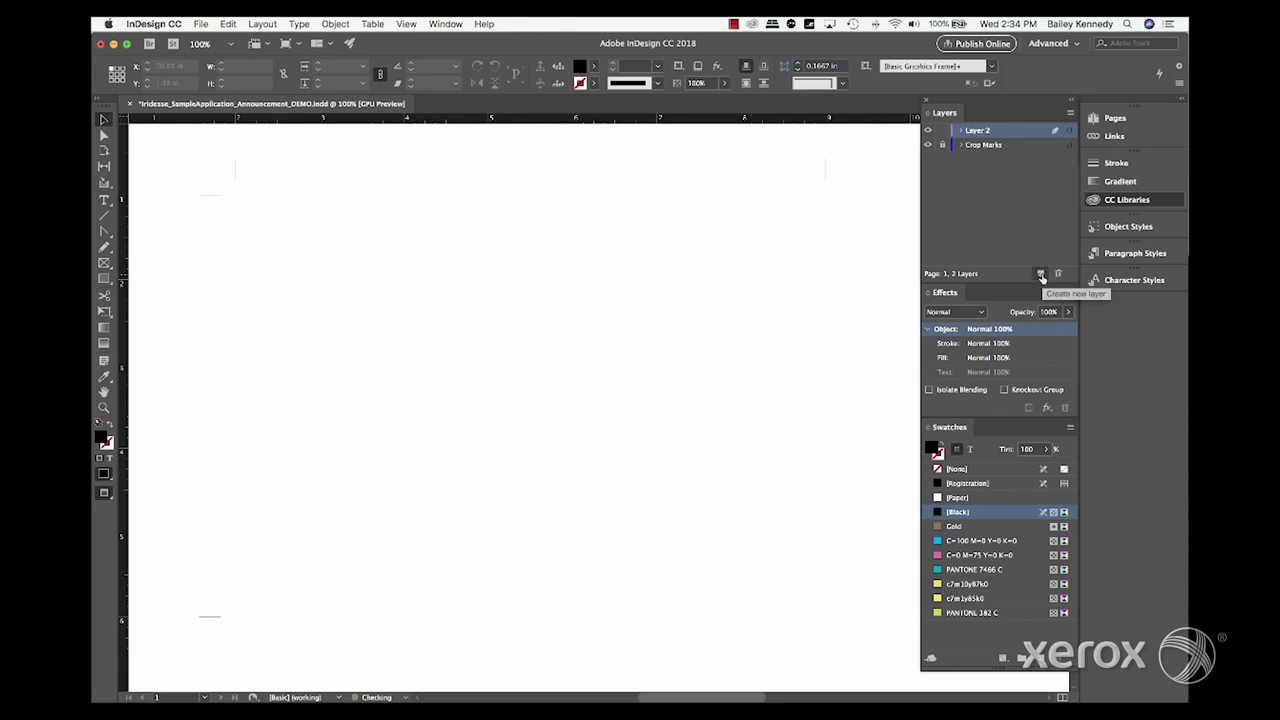
{"action": "double_click", "coordinate": [986, 131]}
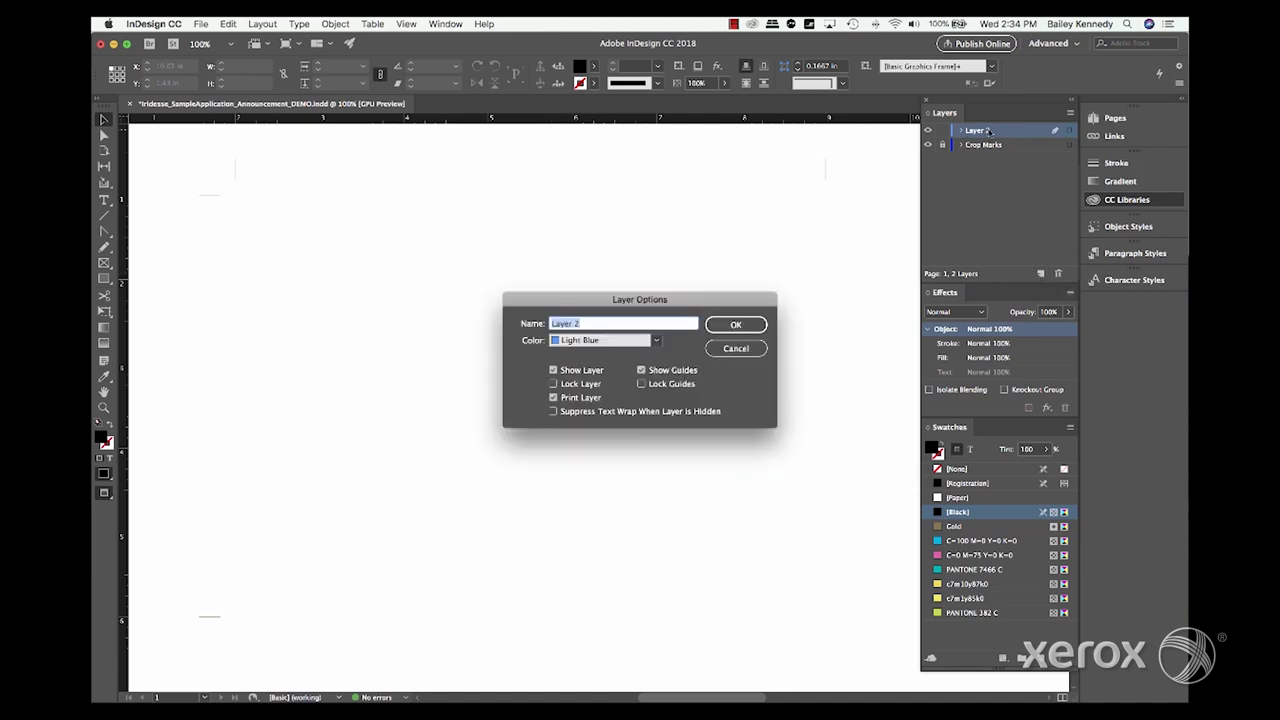
{"action": "type", "text": "White"}
{"action": "left_click", "coordinate": [741, 325]}
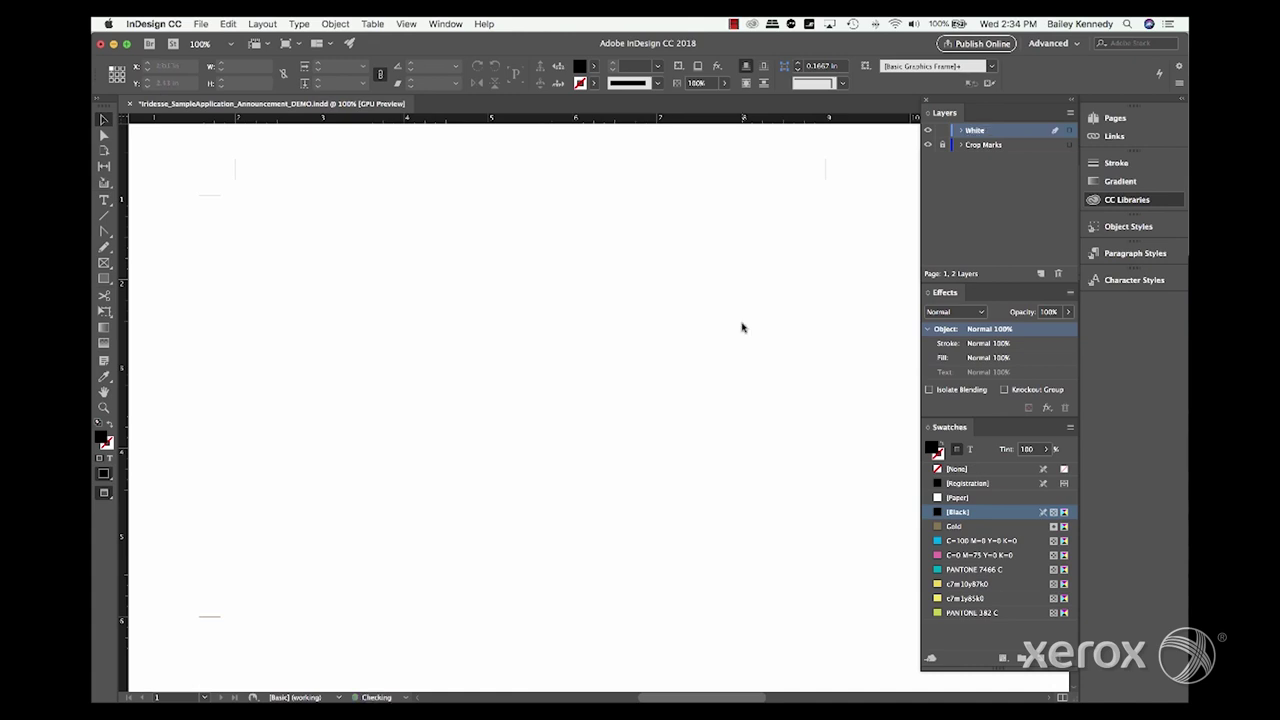
{"action": "left_click", "coordinate": [1041, 273]}
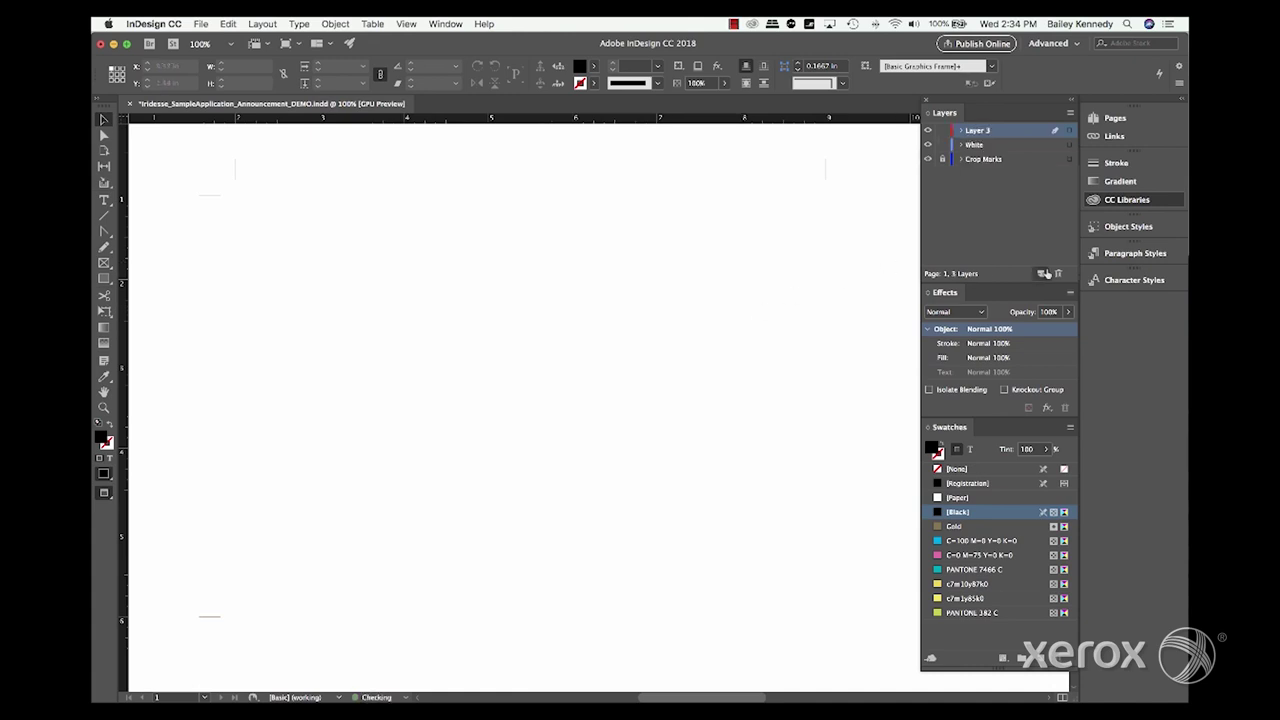
{"action": "double_click", "coordinate": [979, 131]}
{"action": "type", "text": "CMYK"}
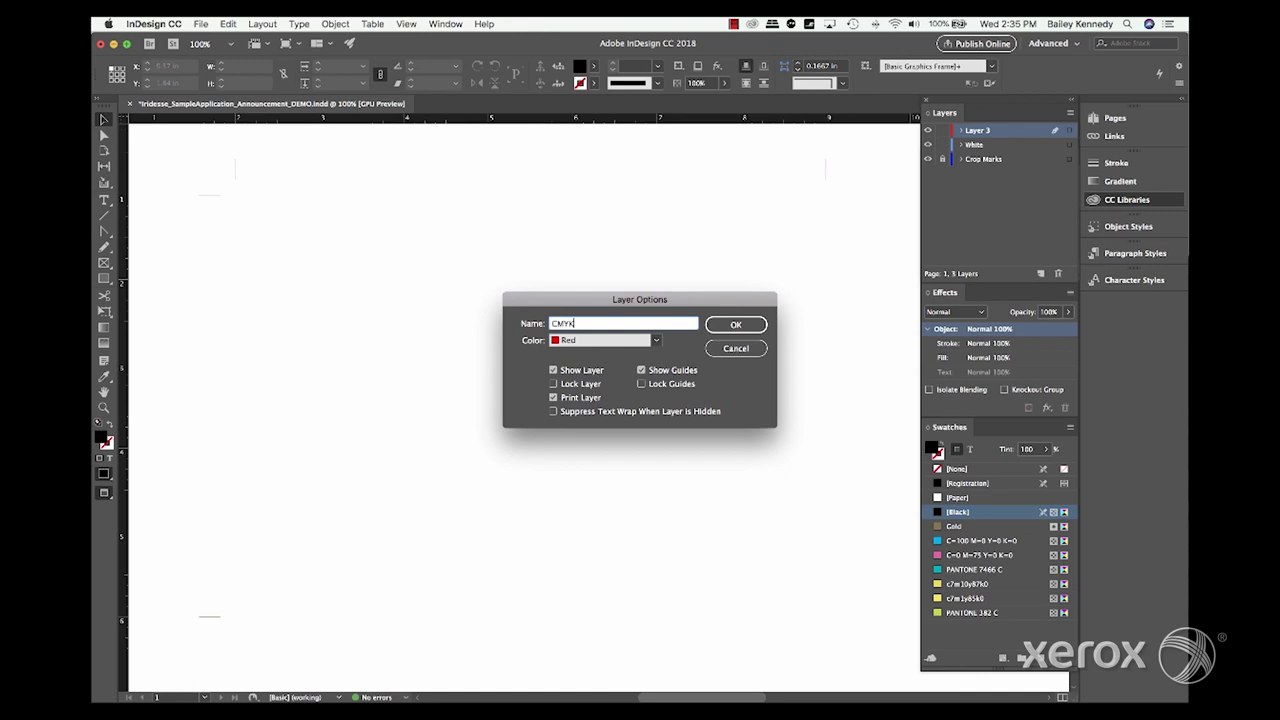
{"action": "left_click", "coordinate": [757, 327]}
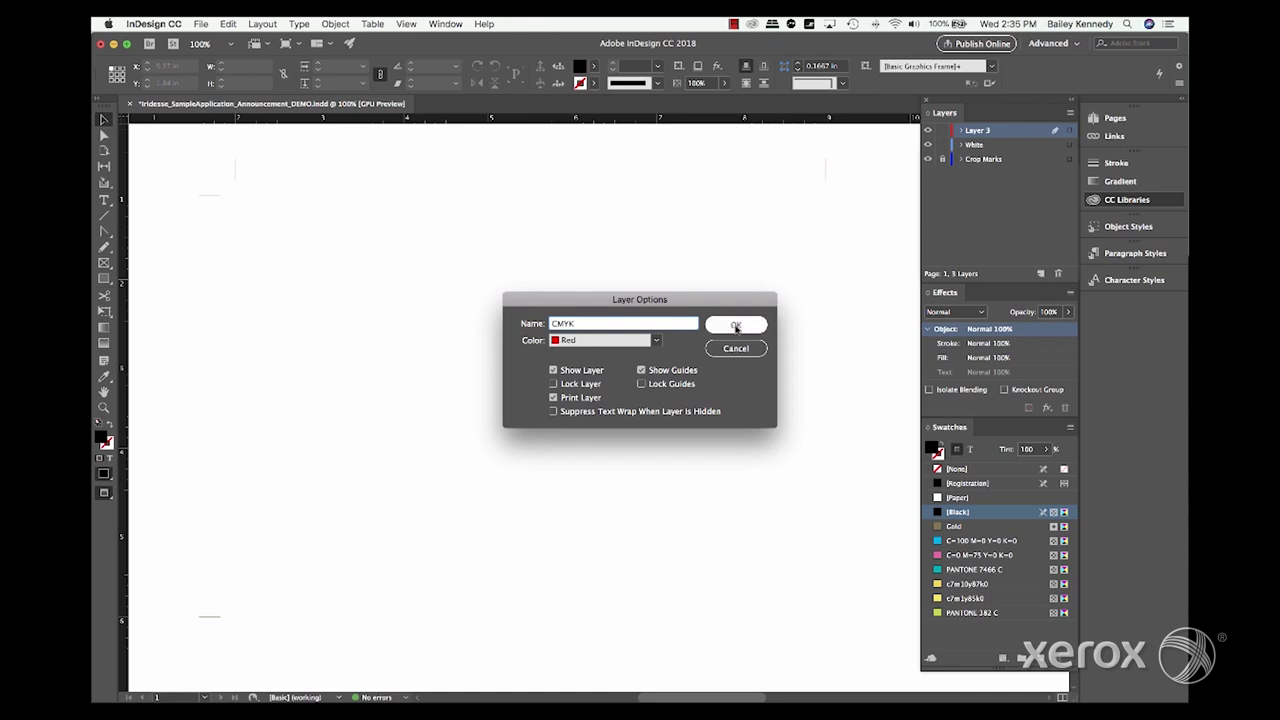
{"action": "left_click", "coordinate": [736, 327]}
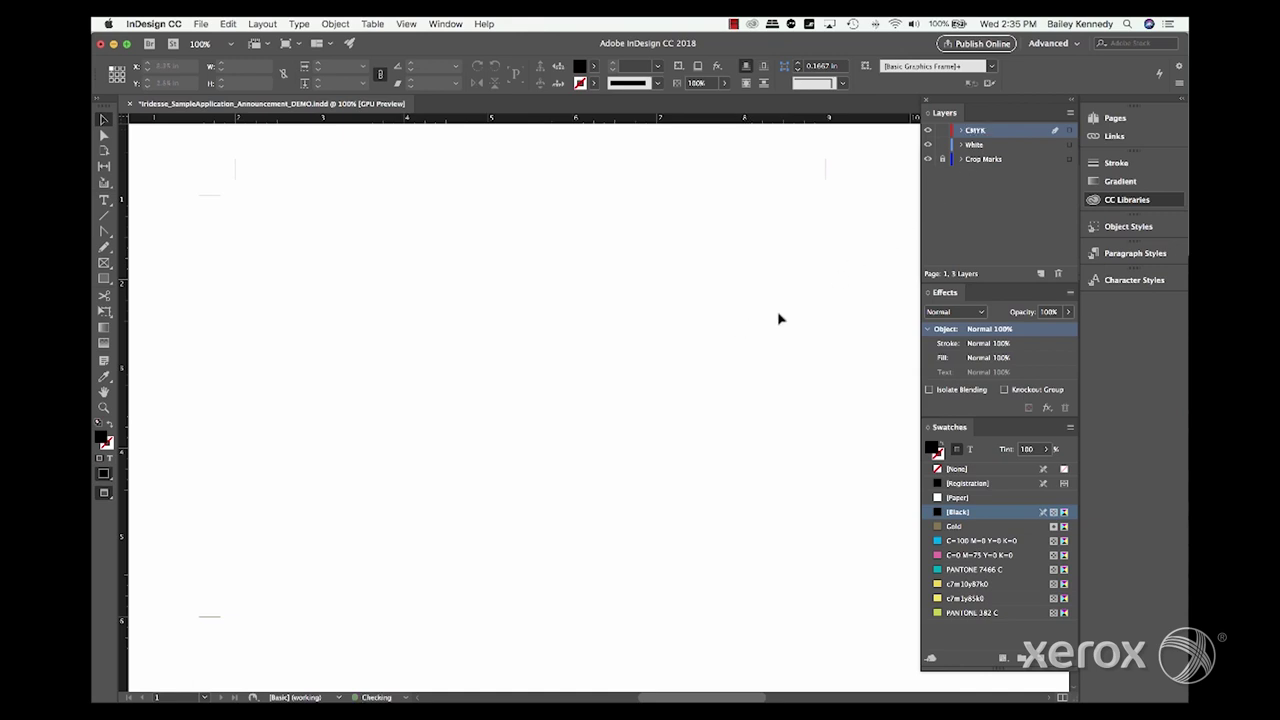
Add a top layer named Gold, then make CMYK the working layer.
{"action": "left_click", "coordinate": [1038, 275]}
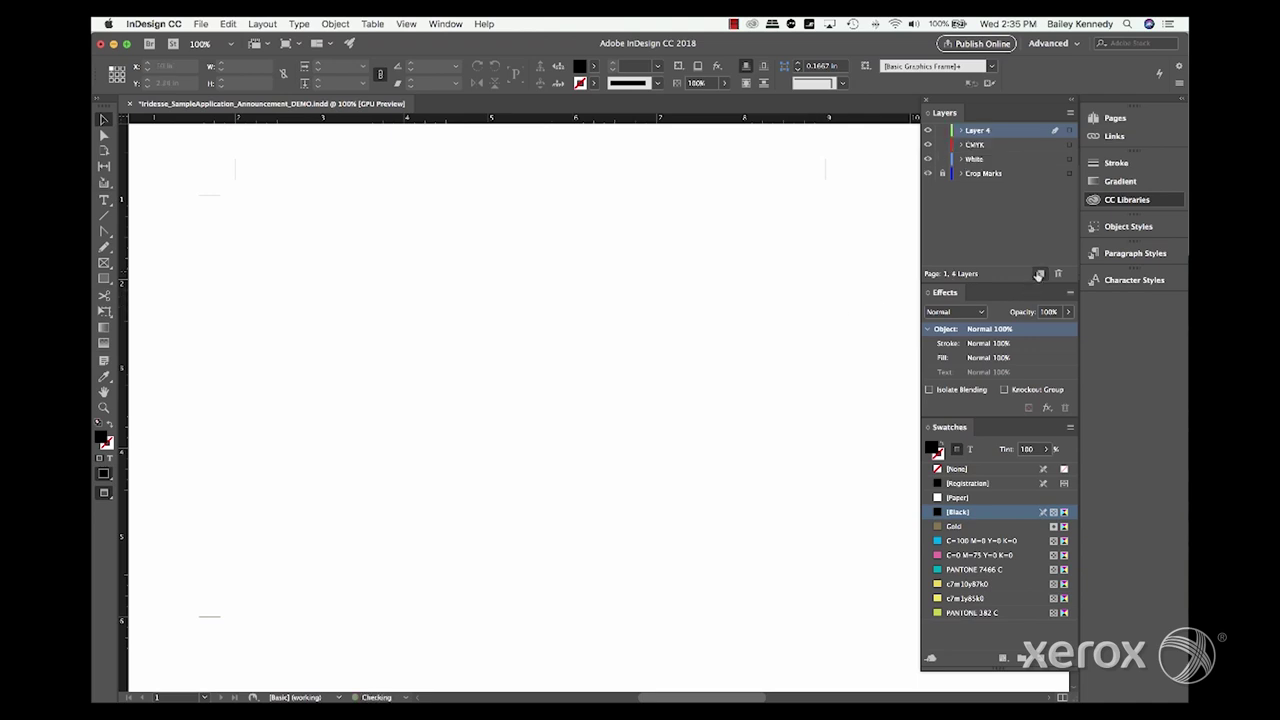
{"action": "double_click", "coordinate": [975, 130]}
{"action": "type", "text": "C"}
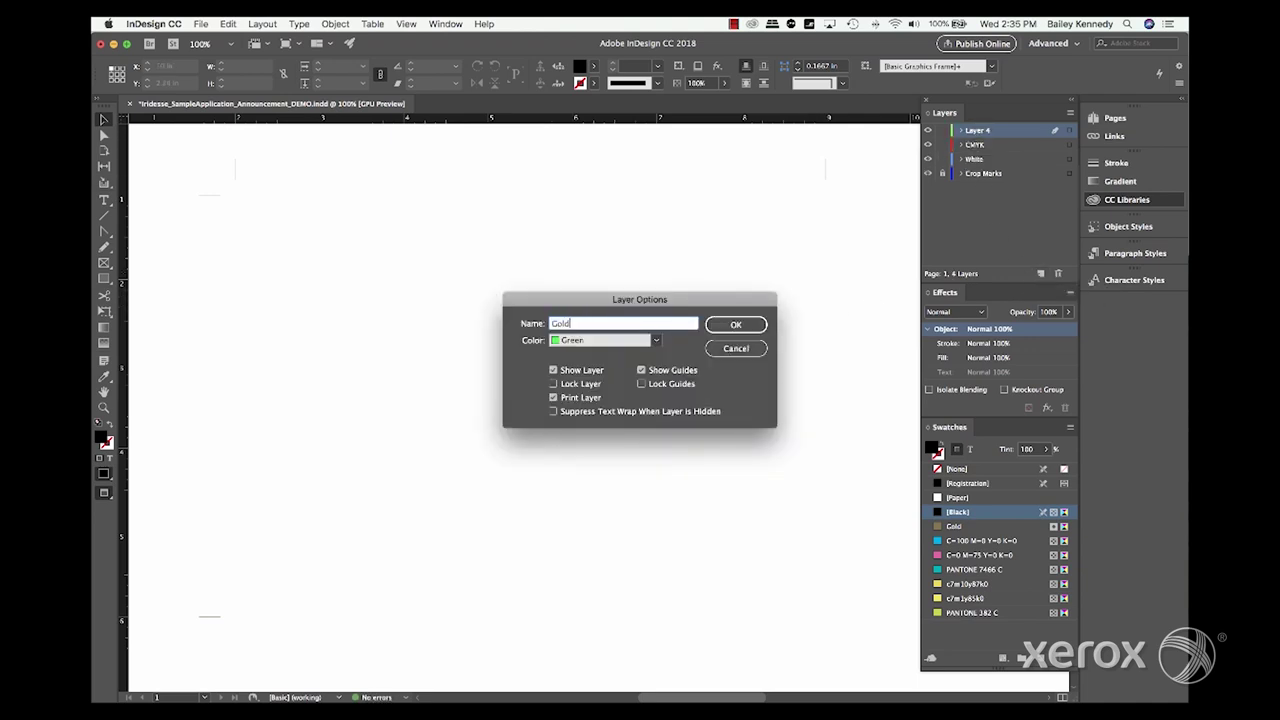
{"action": "left_click", "coordinate": [736, 326]}
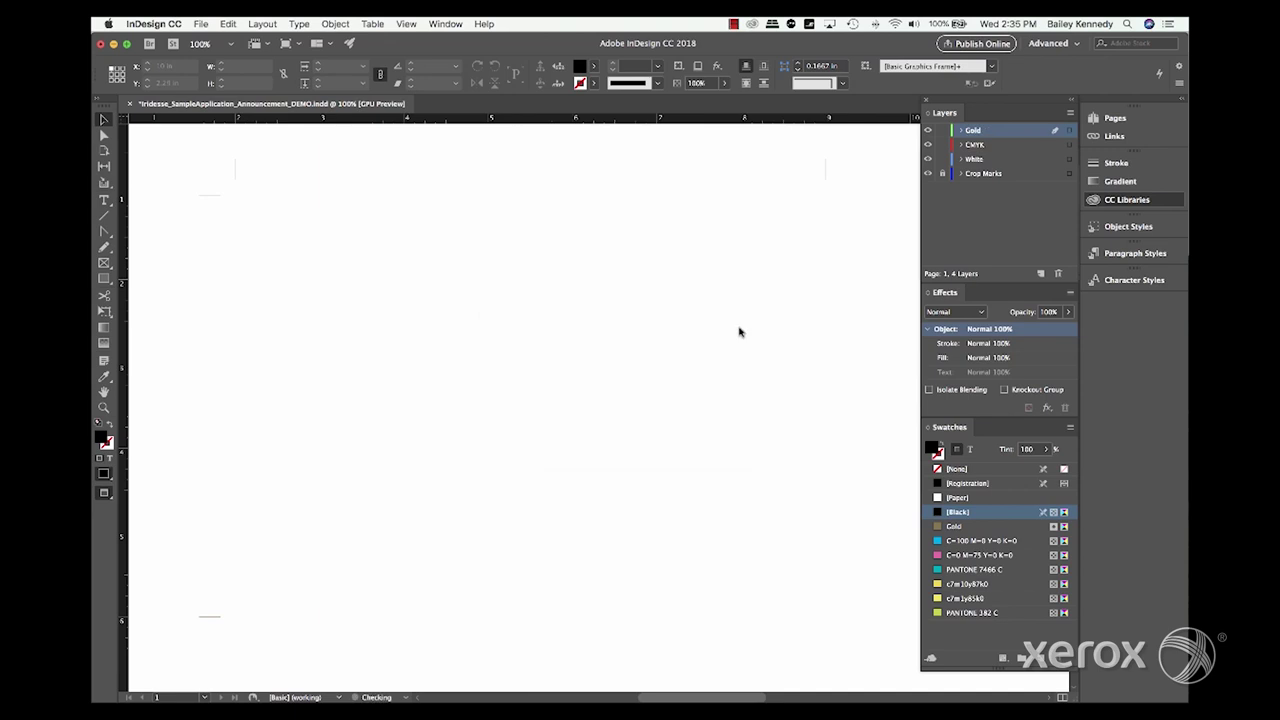
{"action": "left_click", "coordinate": [1017, 145]}
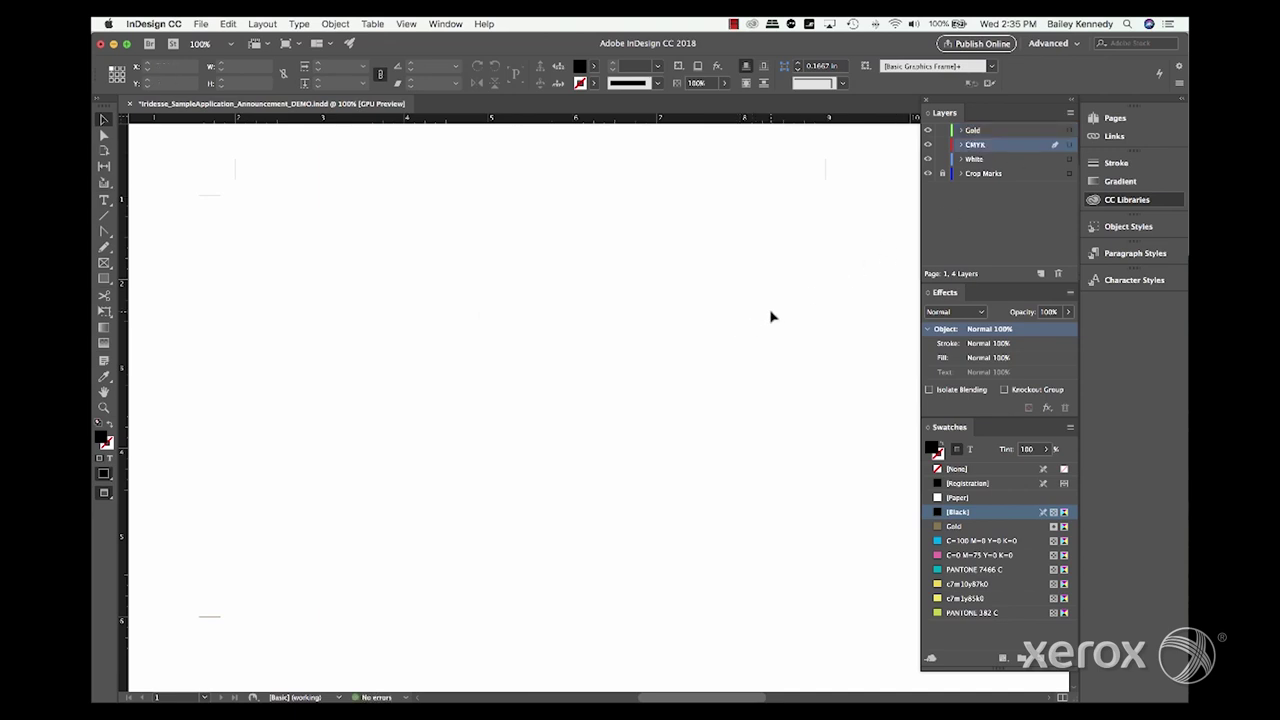
Paste the announcement artwork in place on CMYK and start a new spot colour swatch.
{"action": "key", "text": "super+alt+shift+v"}
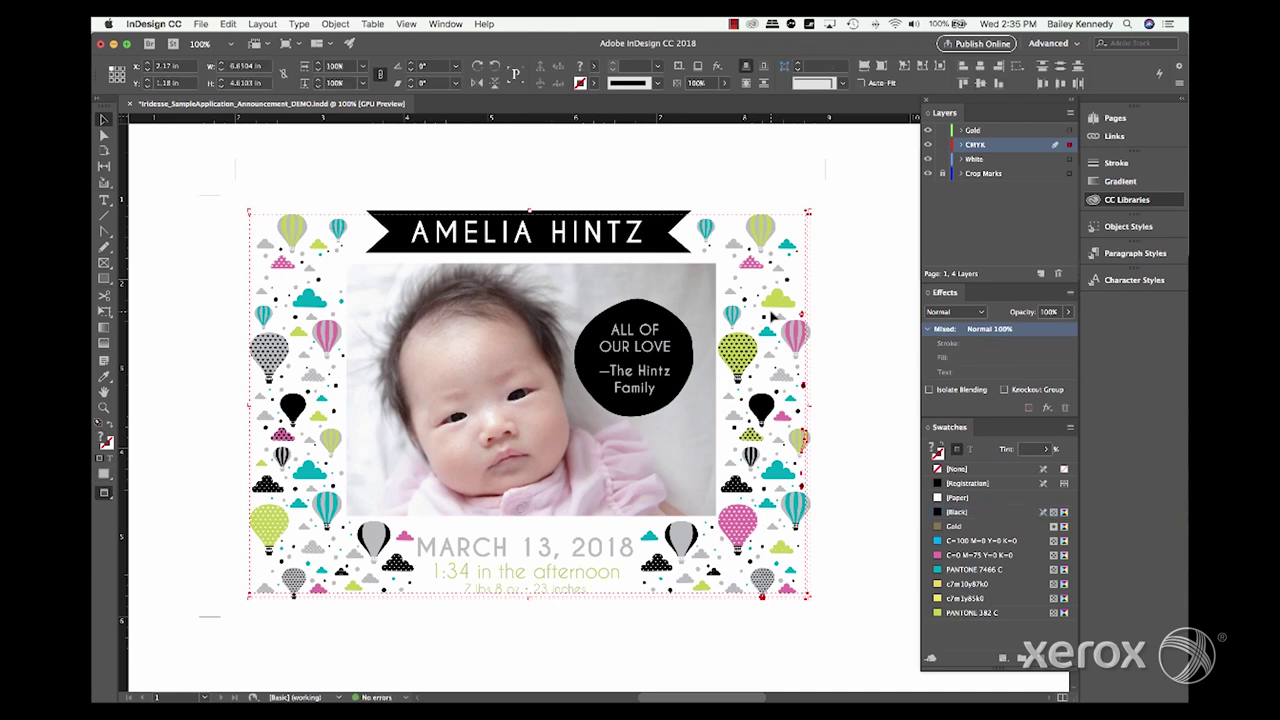
{"action": "left_click", "coordinate": [862, 387]}
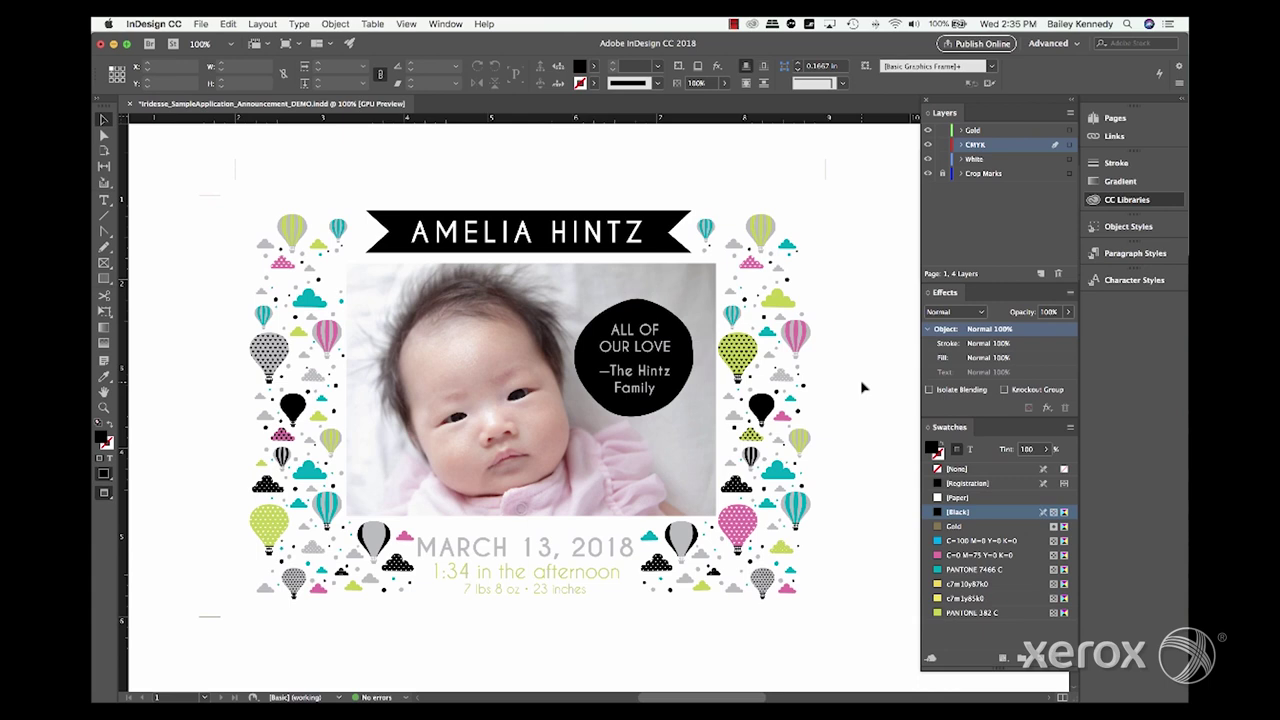
{"action": "left_click", "coordinate": [1069, 427]}
{"action": "left_click", "coordinate": [1000, 352]}
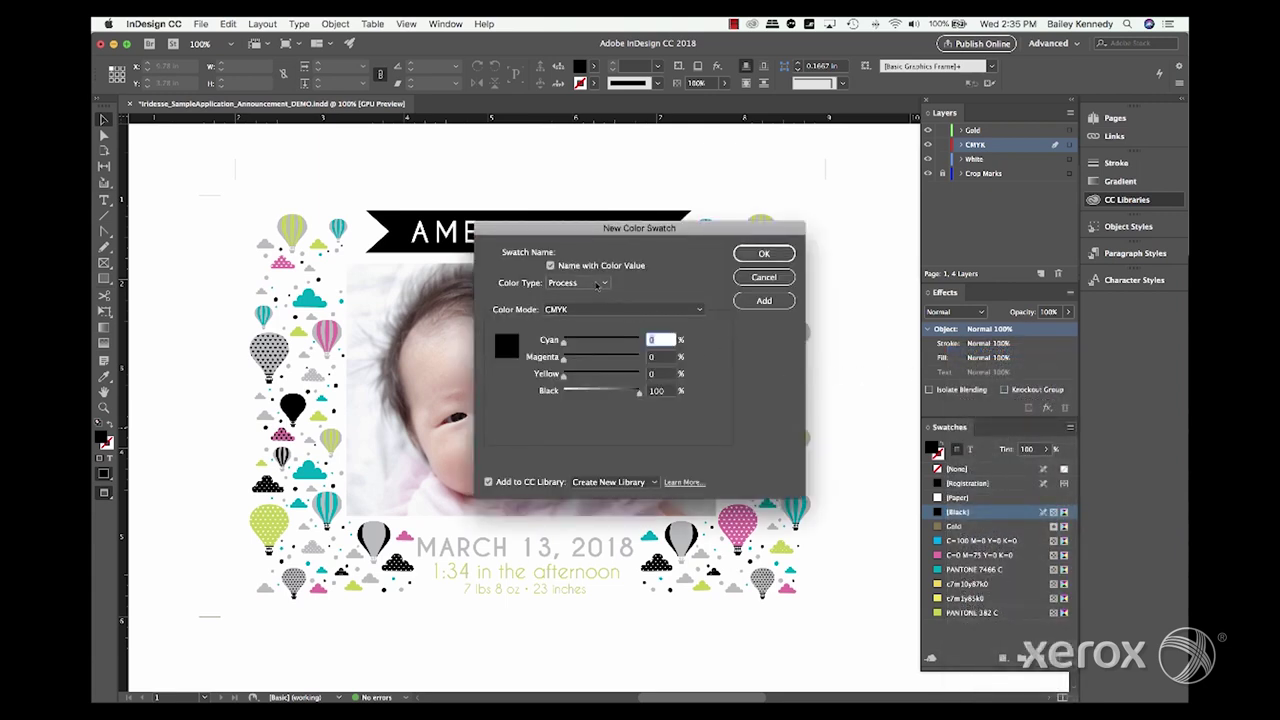
{"action": "left_click", "coordinate": [594, 284]}
{"action": "left_click", "coordinate": [569, 311]}
Name the spot swatch White with Magenta 100 and Black 0, and place it below Gold.
{"action": "left_click", "coordinate": [640, 265]}
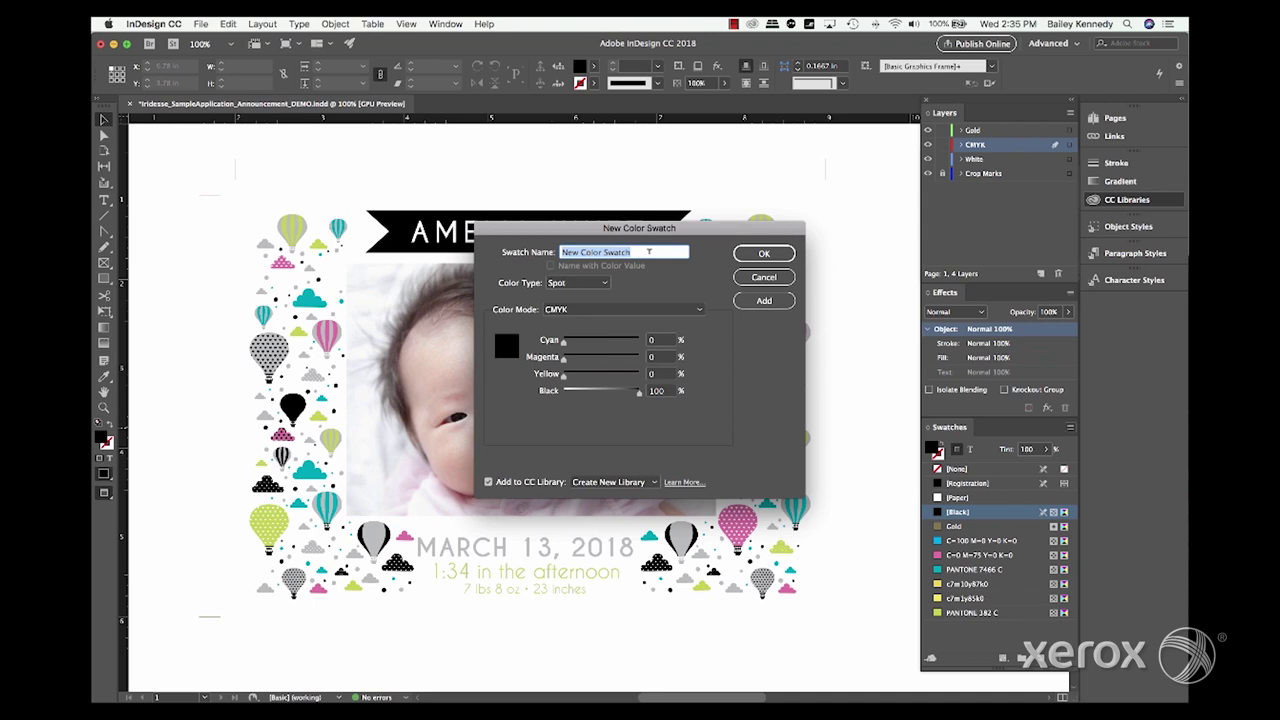
{"action": "type", "text": "White"}
{"action": "left_click_drag", "start_coordinate": [563, 363], "coordinate": [666, 367]}
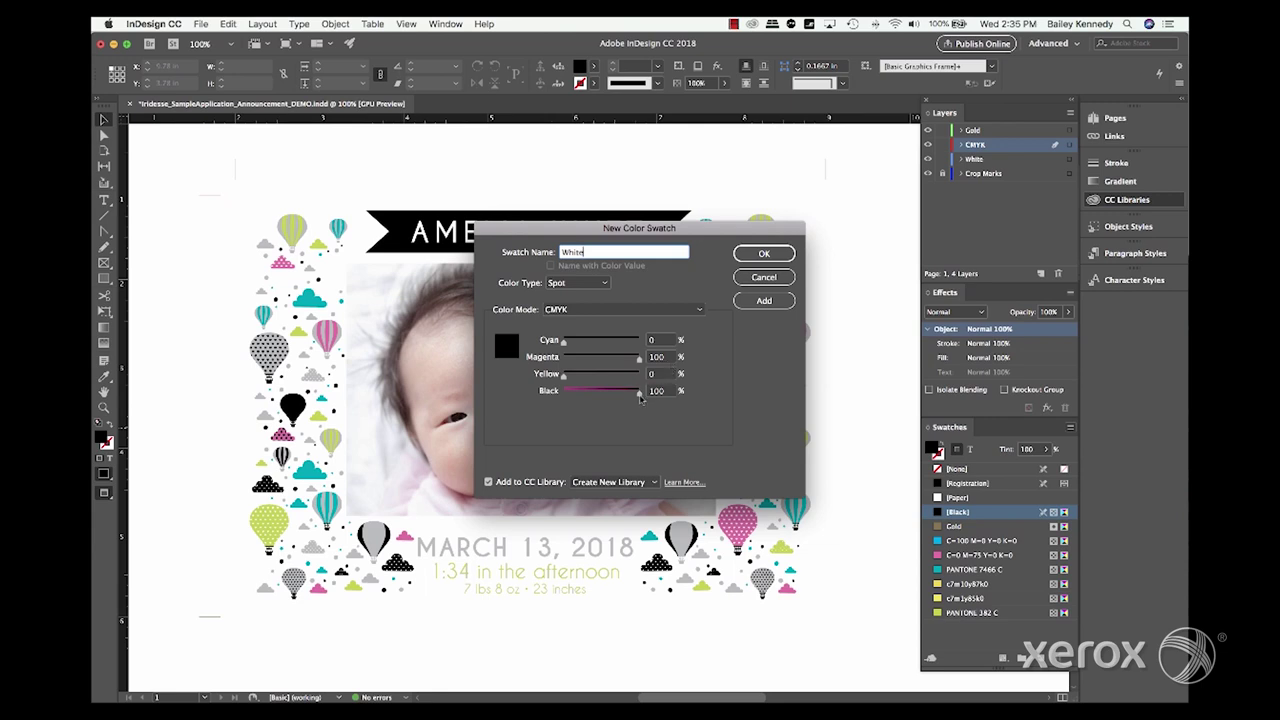
{"action": "left_click_drag", "start_coordinate": [640, 393], "coordinate": [543, 407]}
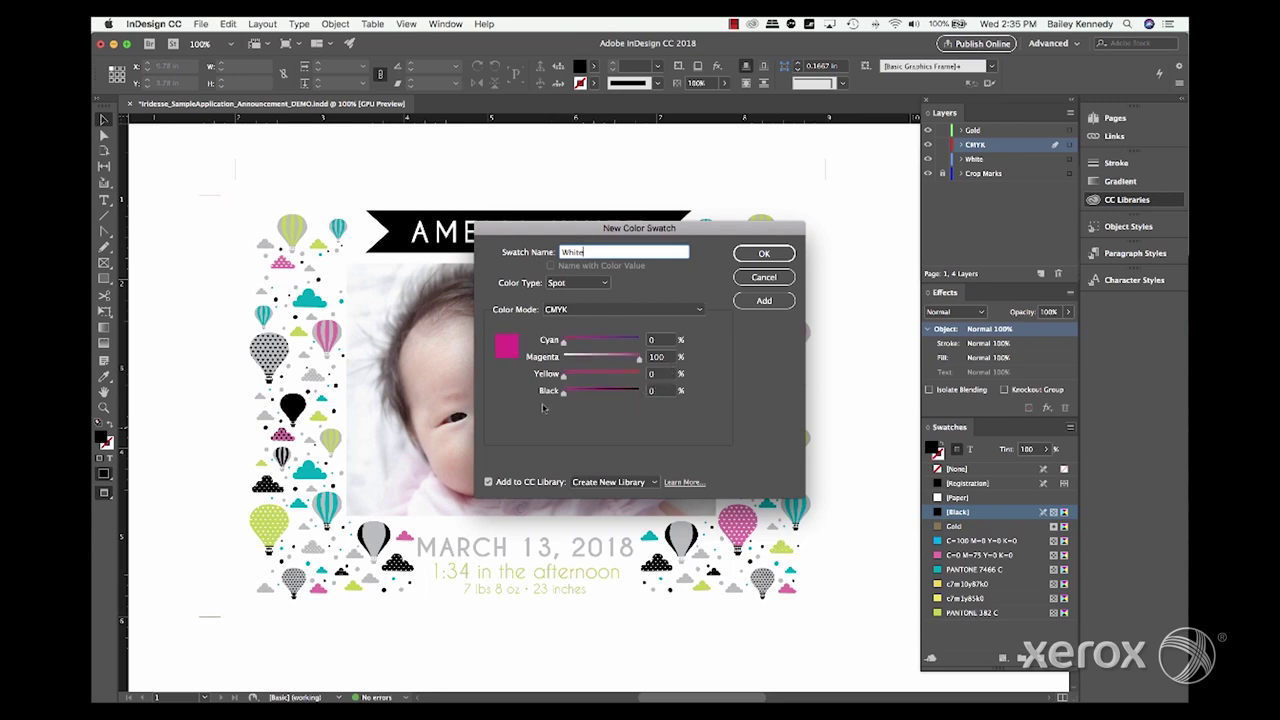
{"action": "left_click", "coordinate": [764, 253]}
{"action": "left_click_drag", "start_coordinate": [947, 627], "coordinate": [952, 540]}
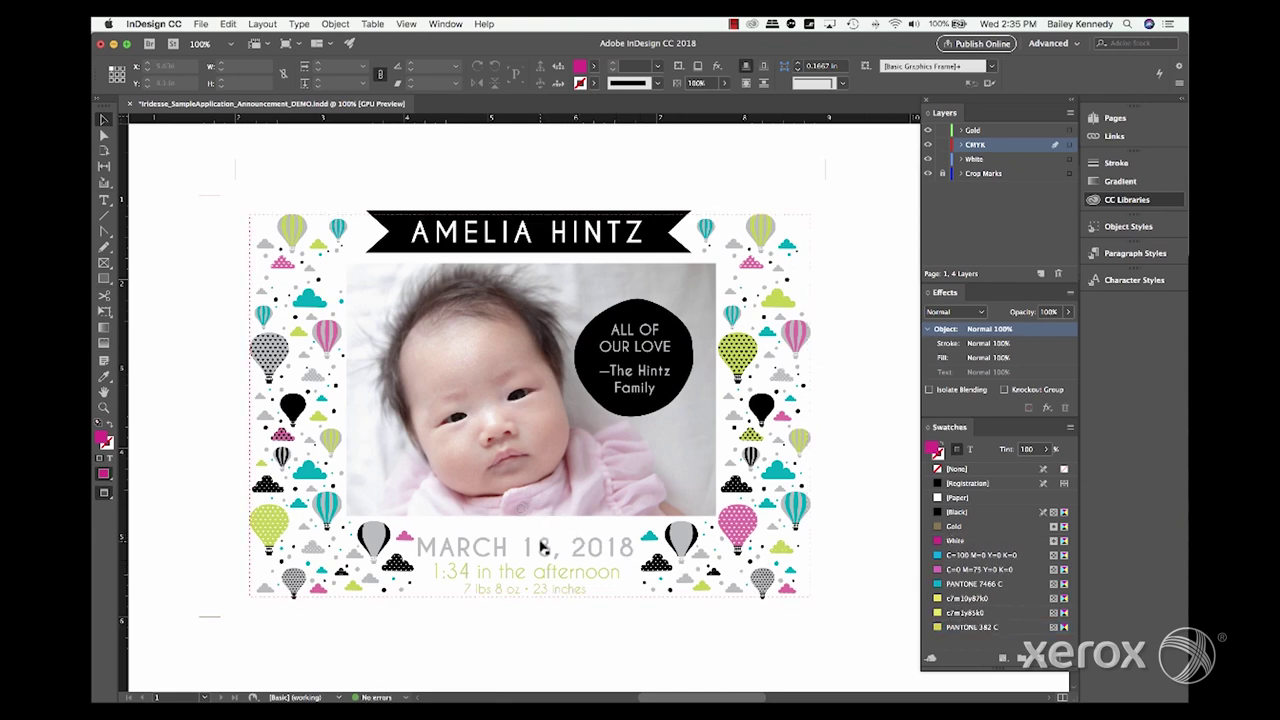
{"action": "left_click", "coordinate": [541, 547]}
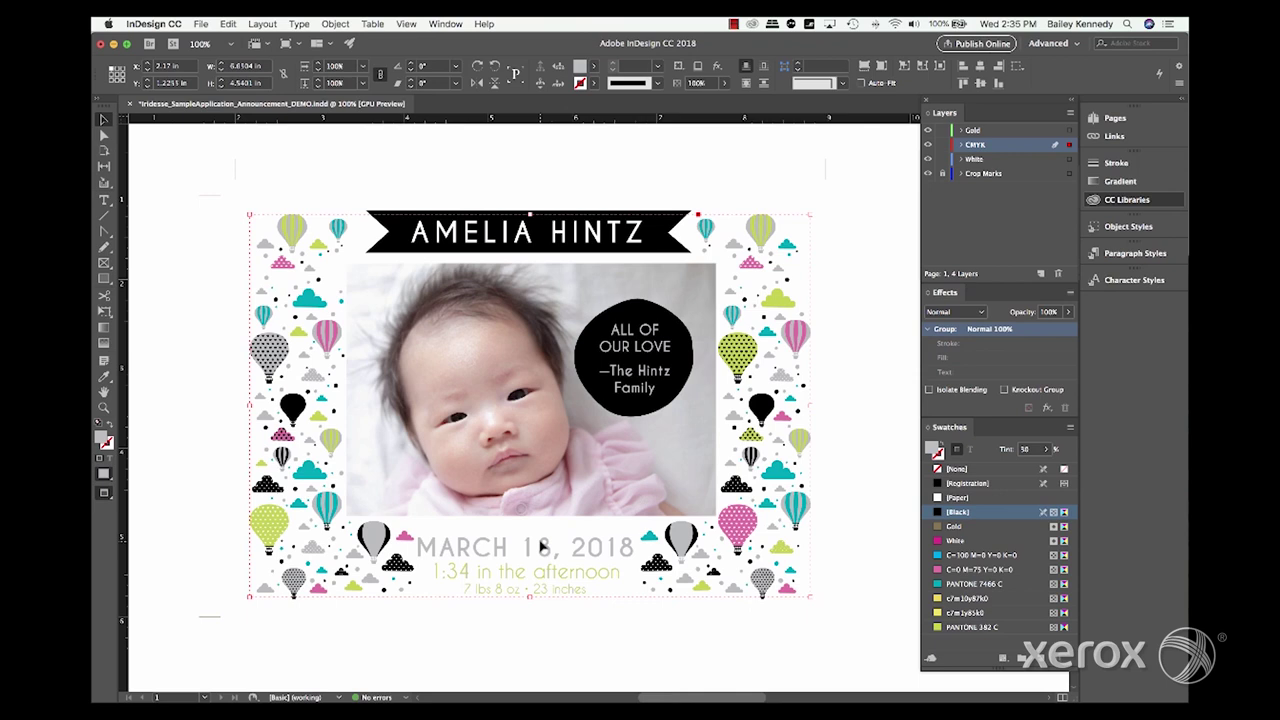
Colour the grey White-layer artwork with the White spot swatch at 100% tint.
{"action": "left_click", "coordinate": [905, 308]}
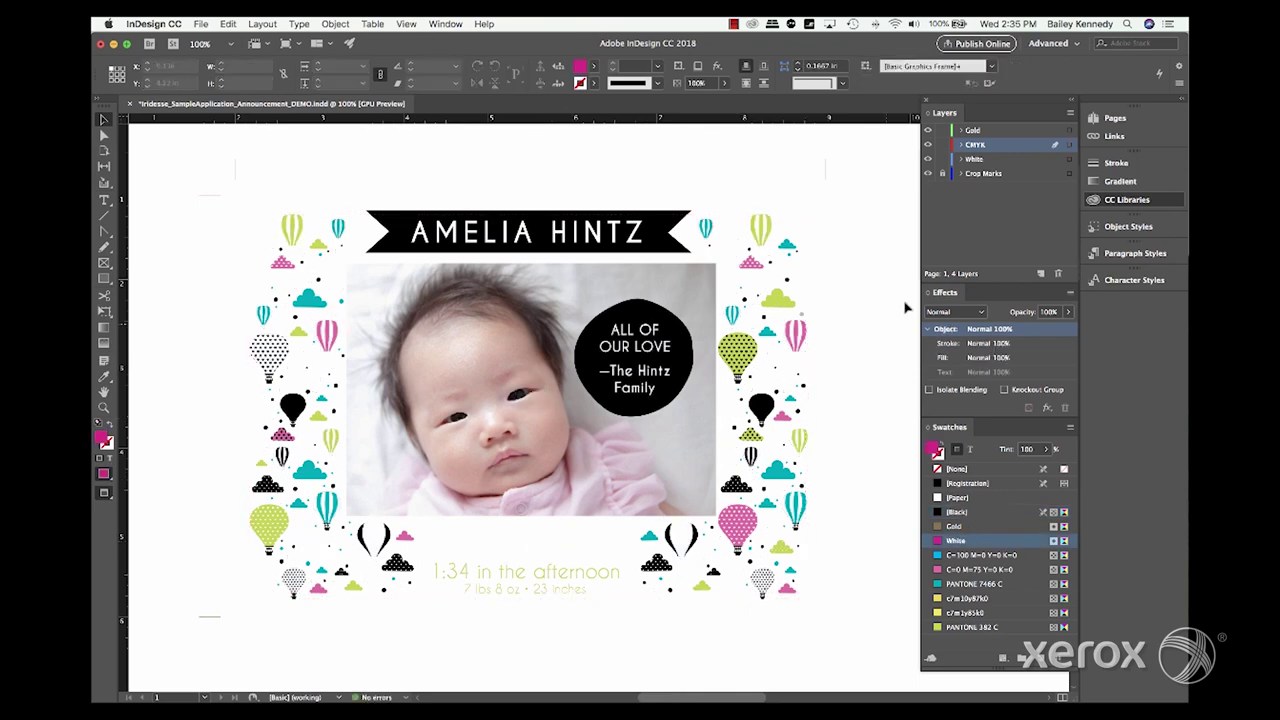
{"action": "left_click", "coordinate": [989, 160]}
{"action": "key", "text": "super+z"}
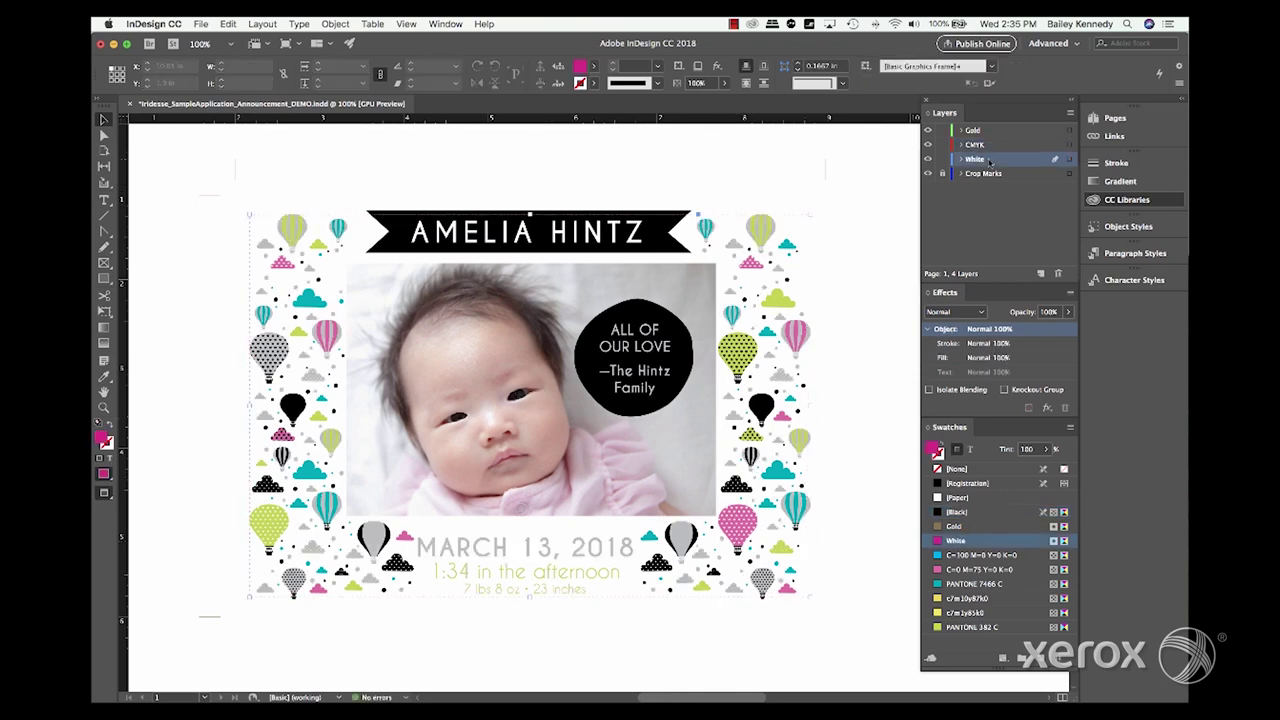
{"action": "left_click", "coordinate": [960, 540]}
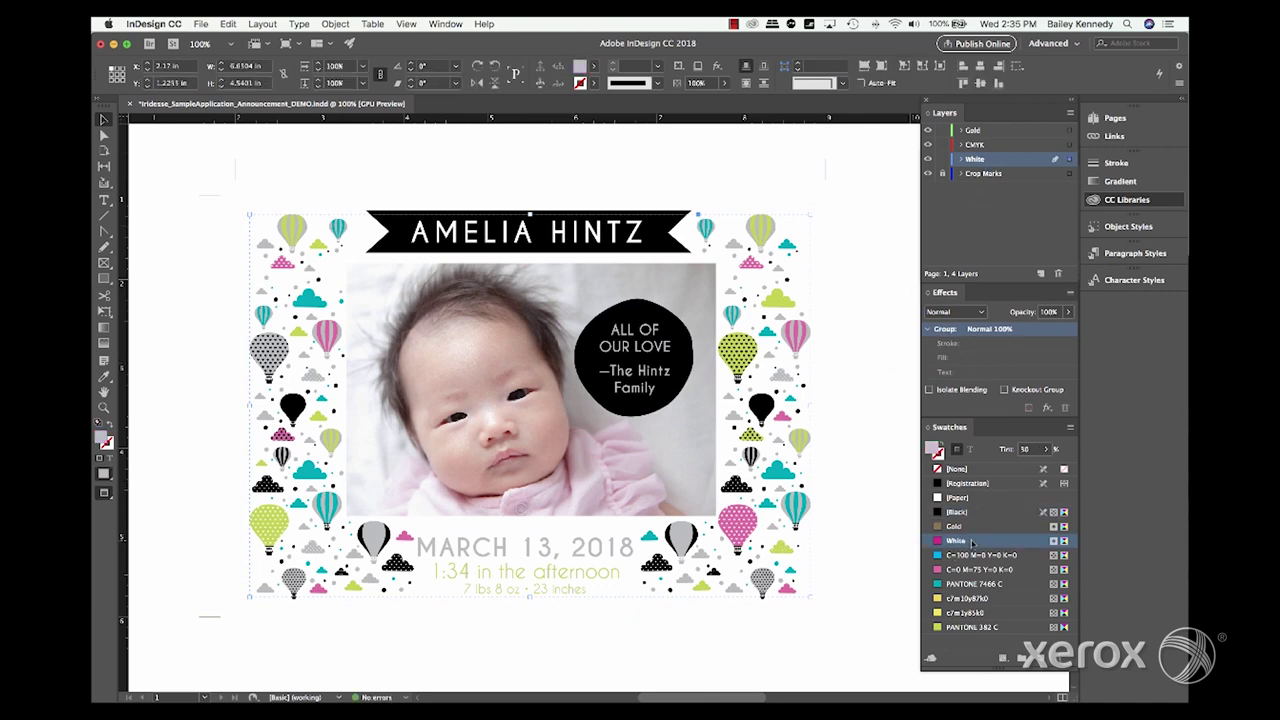
{"action": "left_click", "coordinate": [1046, 449]}
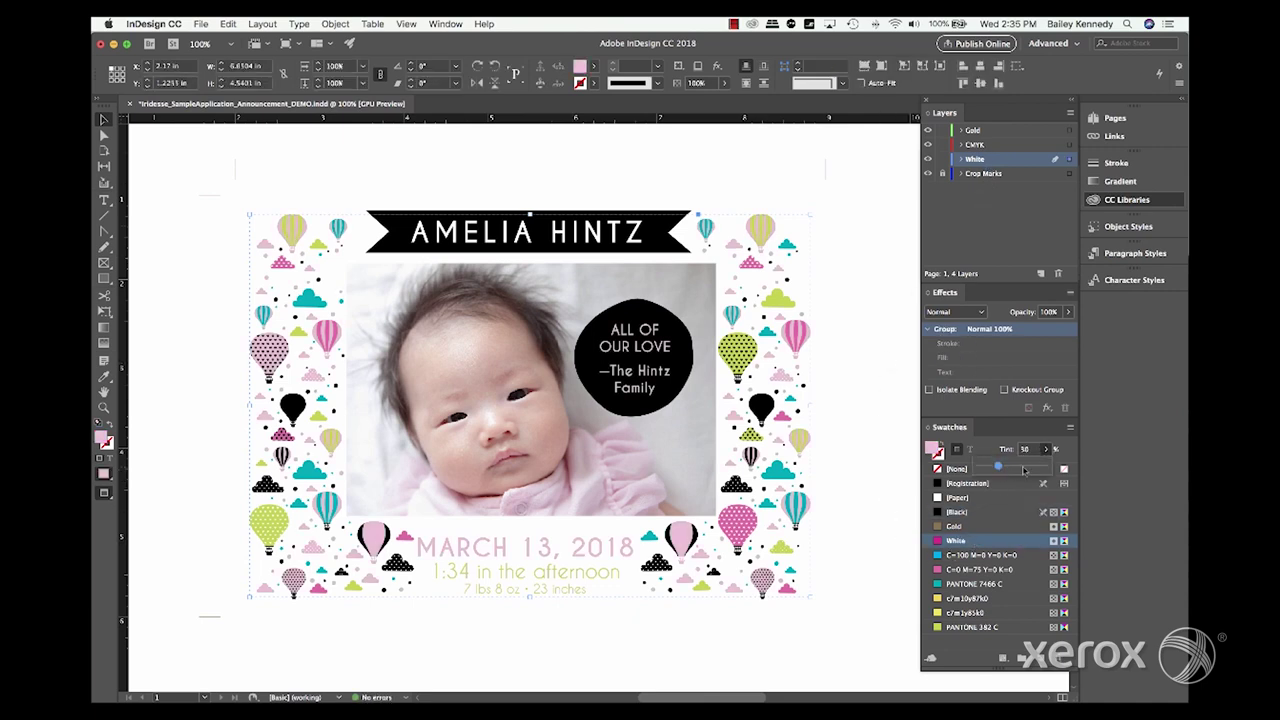
{"action": "left_click_drag", "start_coordinate": [1024, 470], "coordinate": [1075, 470]}
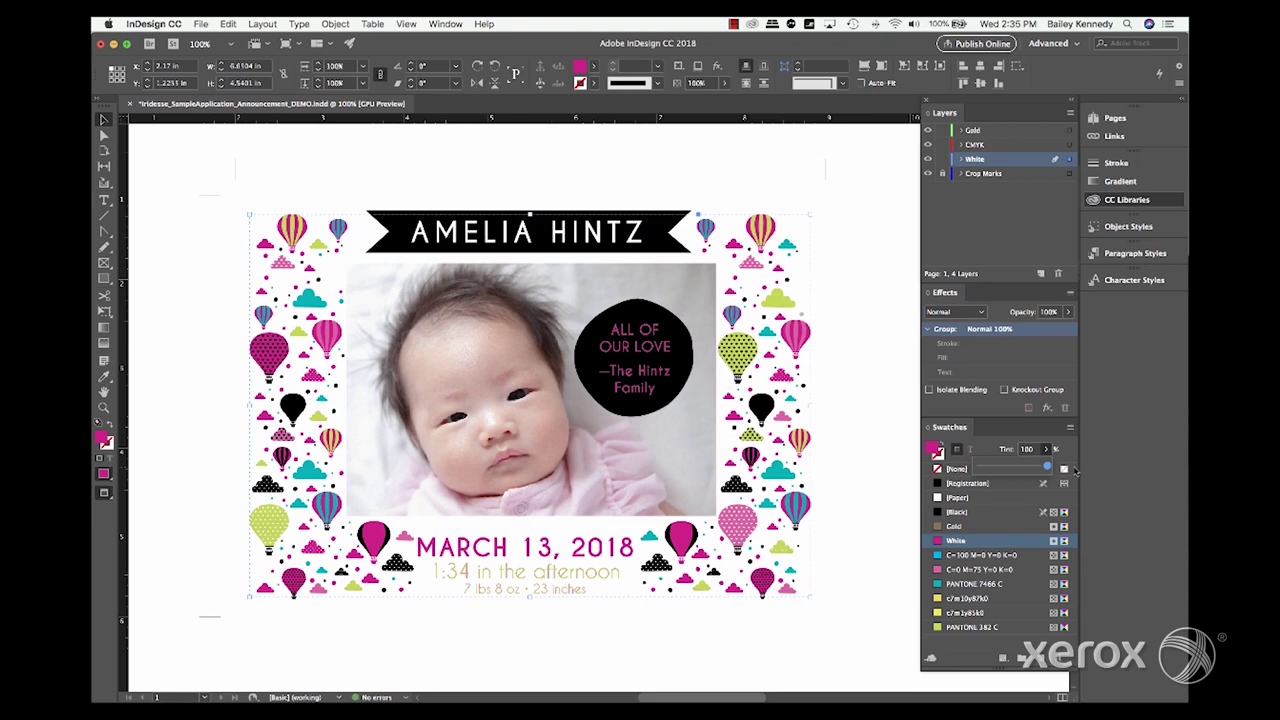
Set the CMYK artwork group's blending mode to Multiply.
{"action": "left_click", "coordinate": [625, 502]}
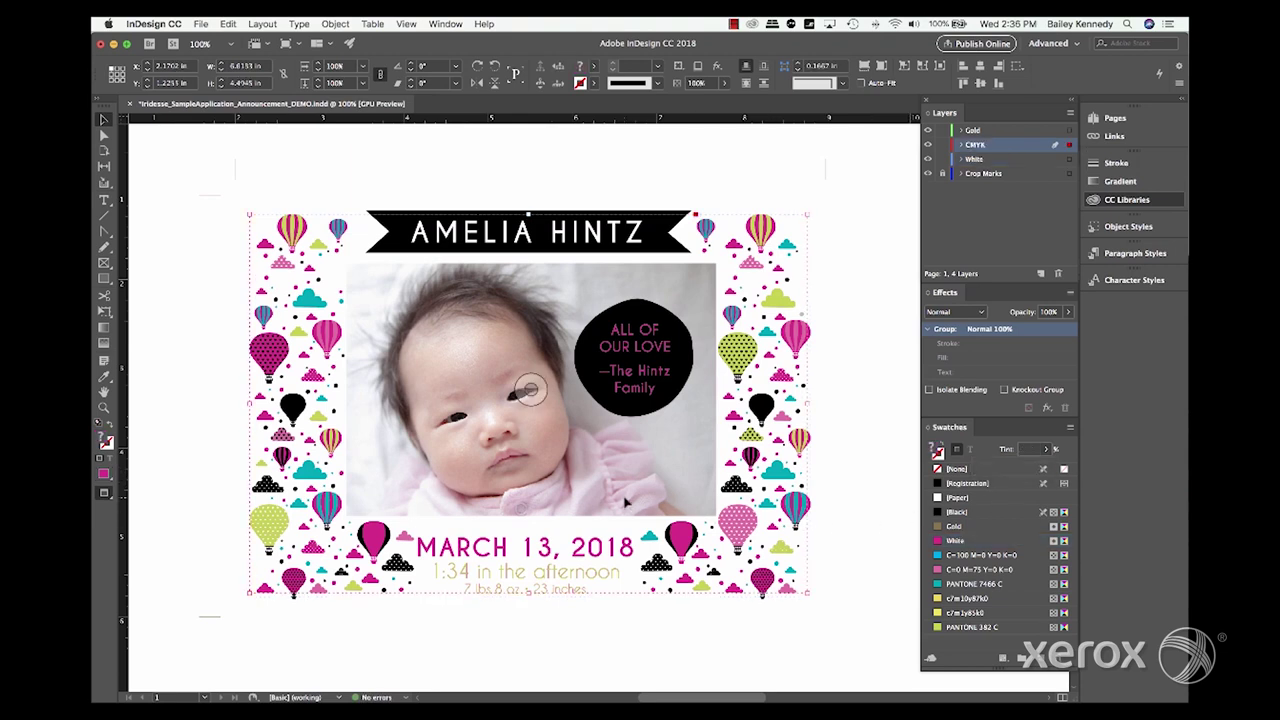
{"action": "left_click", "coordinate": [952, 311]}
{"action": "left_click", "coordinate": [948, 343]}
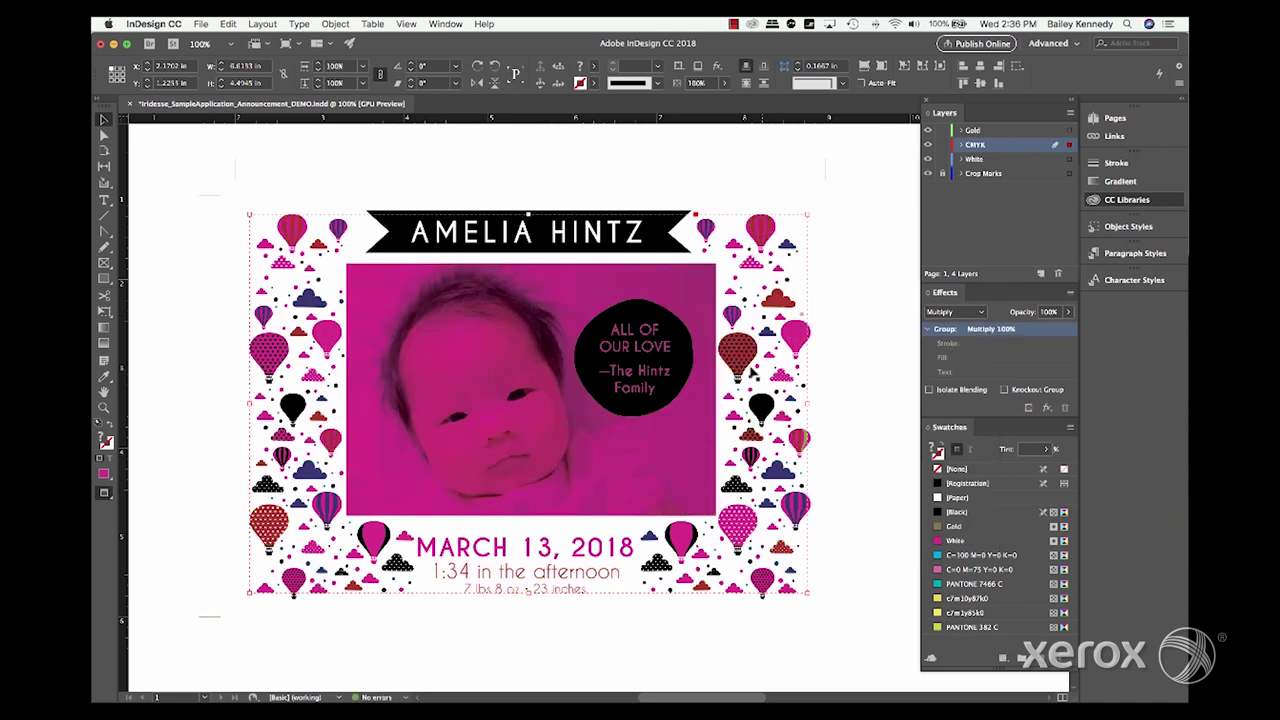
{"action": "left_click", "coordinate": [645, 246]}
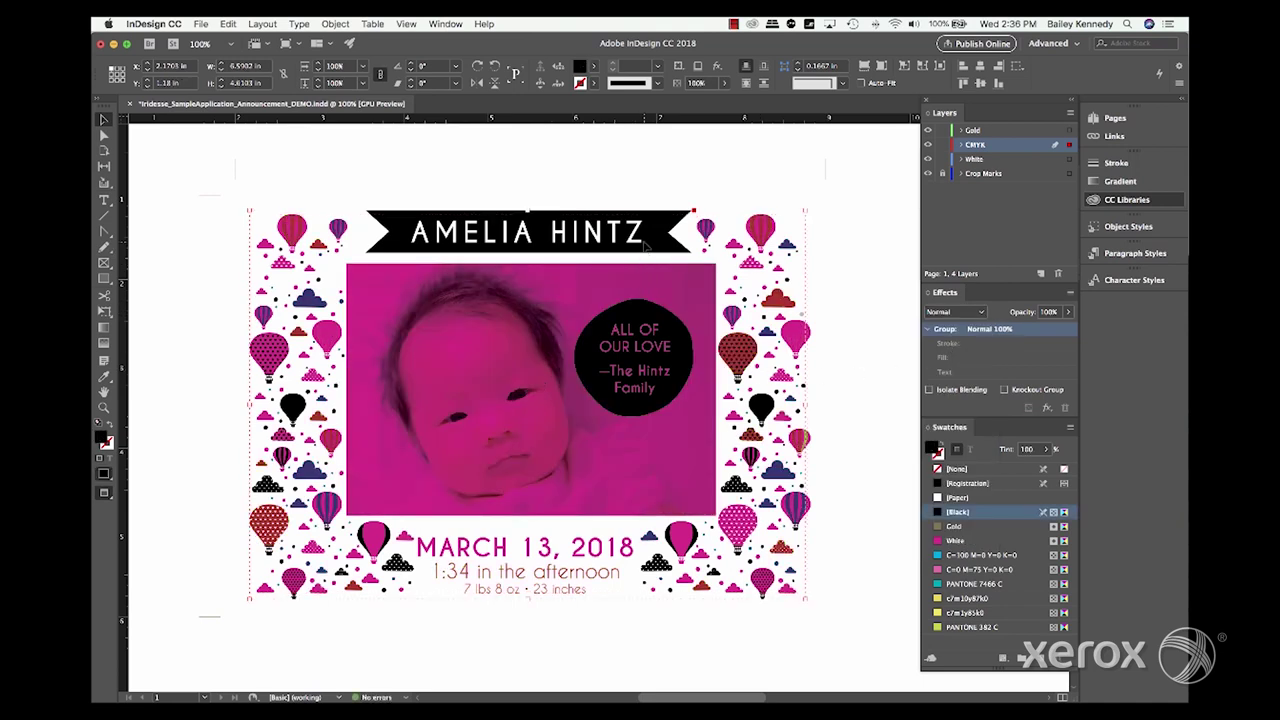
Move the name banner and circle group onto the Gold layer, fill it Gold, and hide the artwork layers.
{"action": "key", "text": "Delete"}
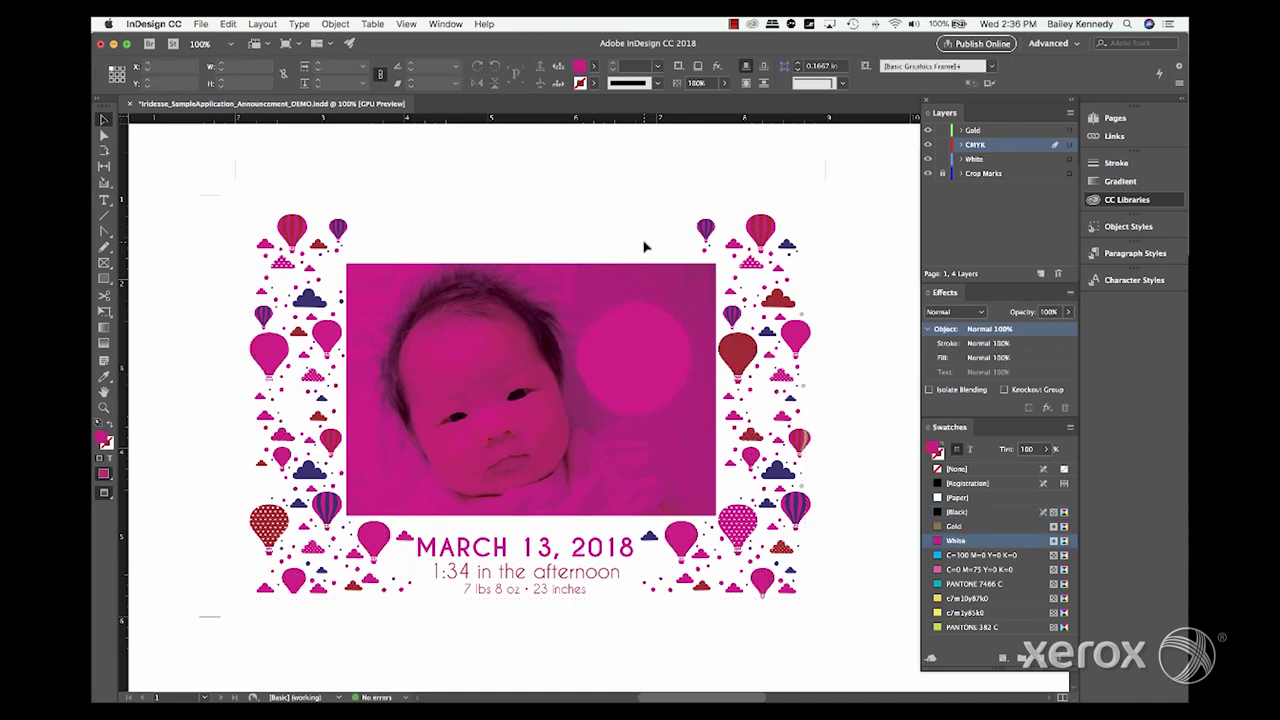
{"action": "left_click", "coordinate": [1018, 133]}
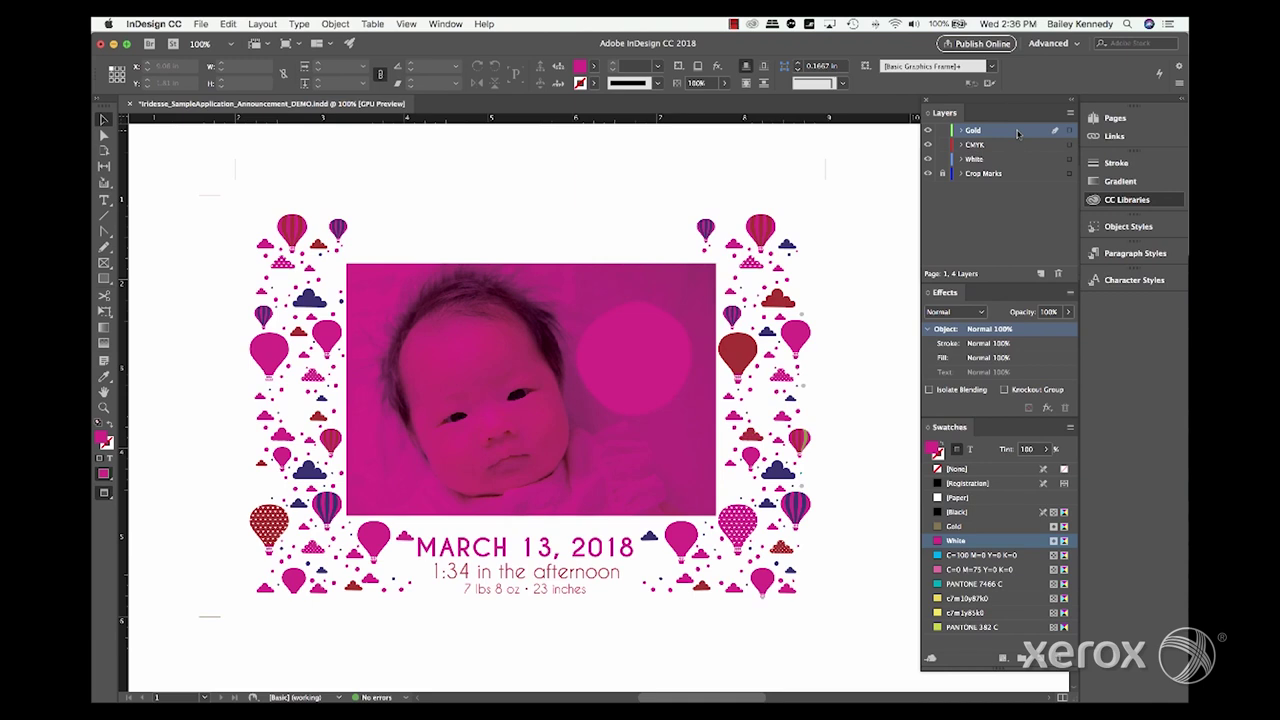
{"action": "key", "text": "ctrl+z"}
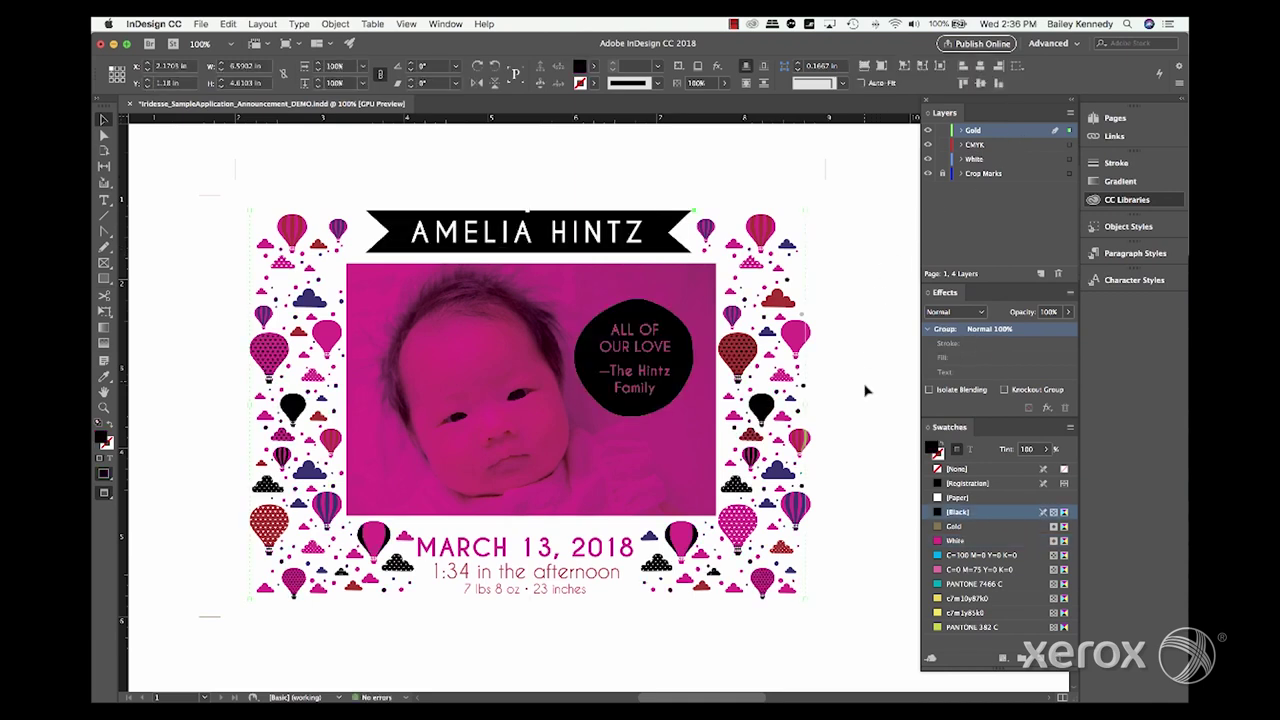
{"action": "left_click", "coordinate": [977, 531]}
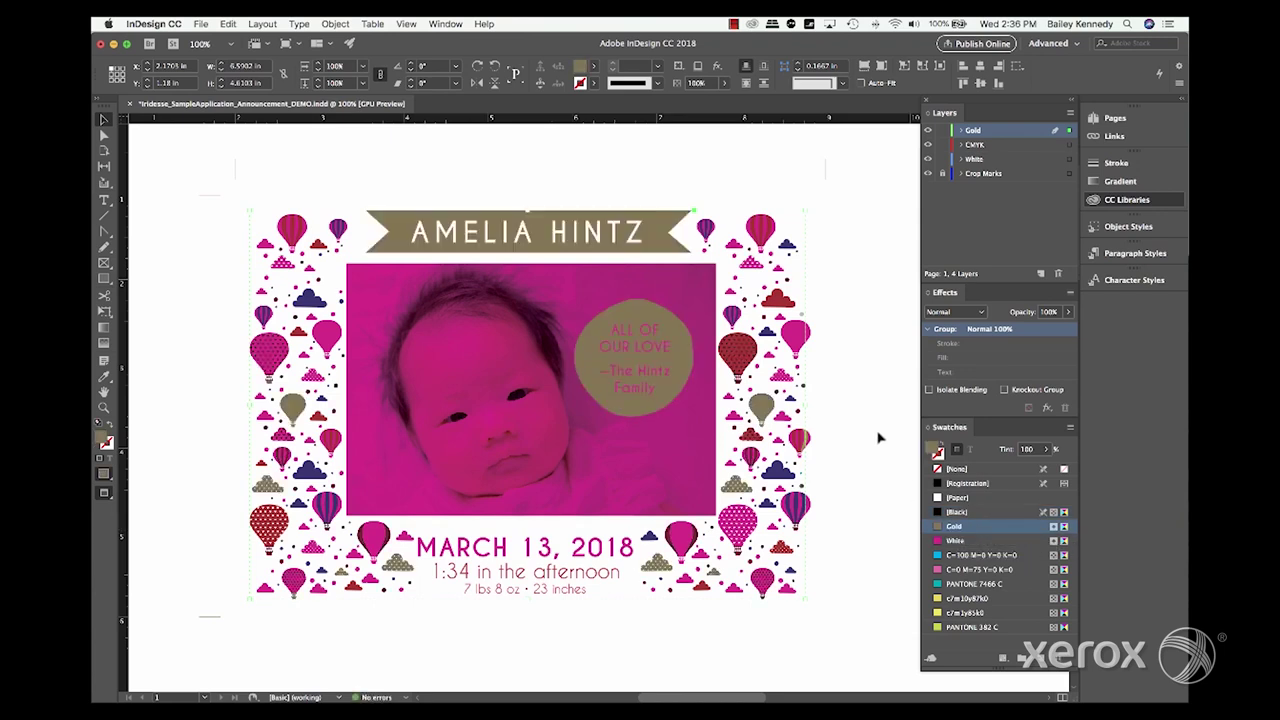
{"action": "mouse_move", "coordinate": [927, 160]}
{"action": "left_mouse_down"}
{"action": "mouse_move", "coordinate": [927, 130]}
{"action": "mouse_move", "coordinate": [928, 145]}
{"action": "left_mouse_up"}
{"action": "left_click", "coordinate": [927, 160]}
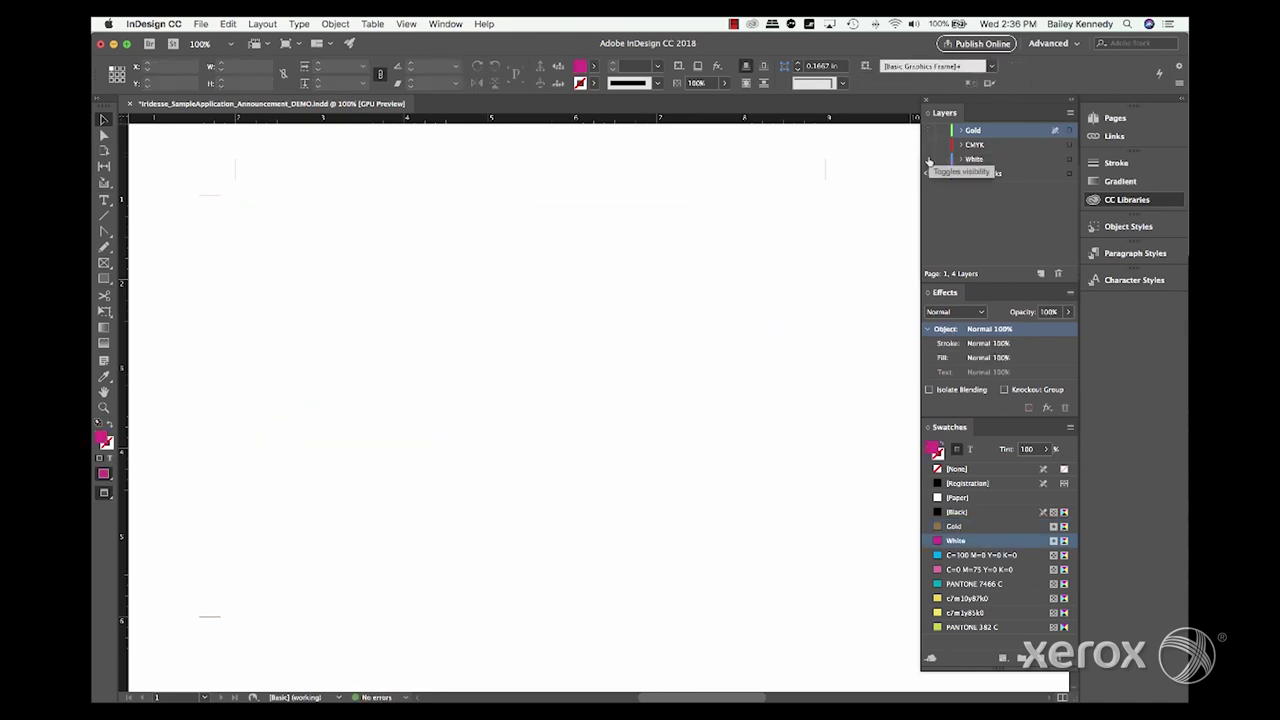
{"action": "left_click", "coordinate": [927, 160]}
{"action": "left_click", "coordinate": [927, 145]}
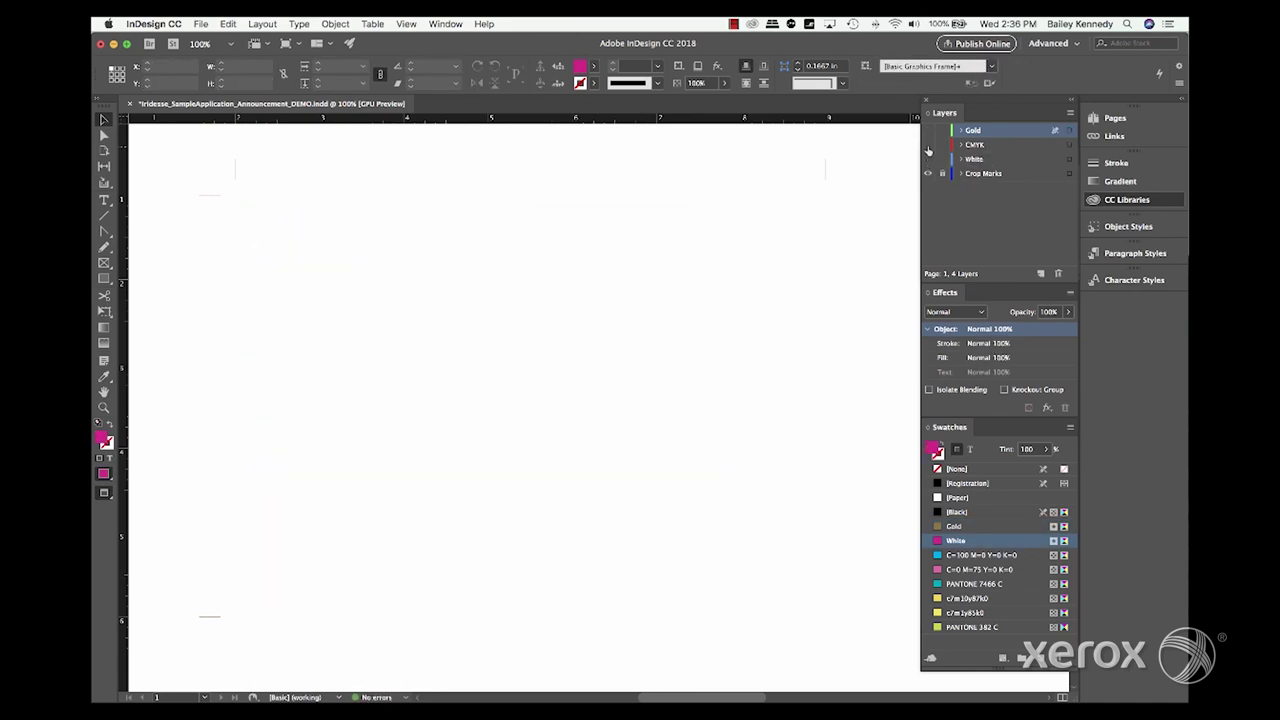
{"action": "left_click", "coordinate": [927, 145]}
{"action": "left_click", "coordinate": [928, 131]}
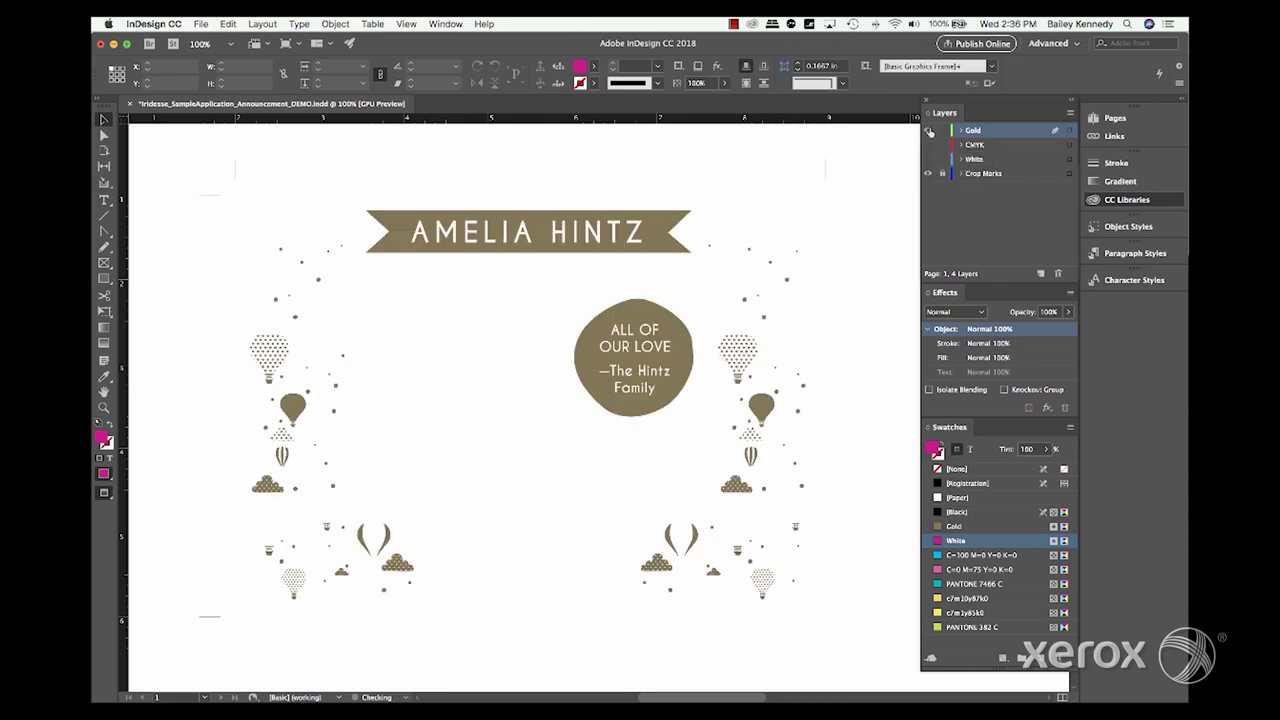
{"action": "left_click", "coordinate": [927, 145]}
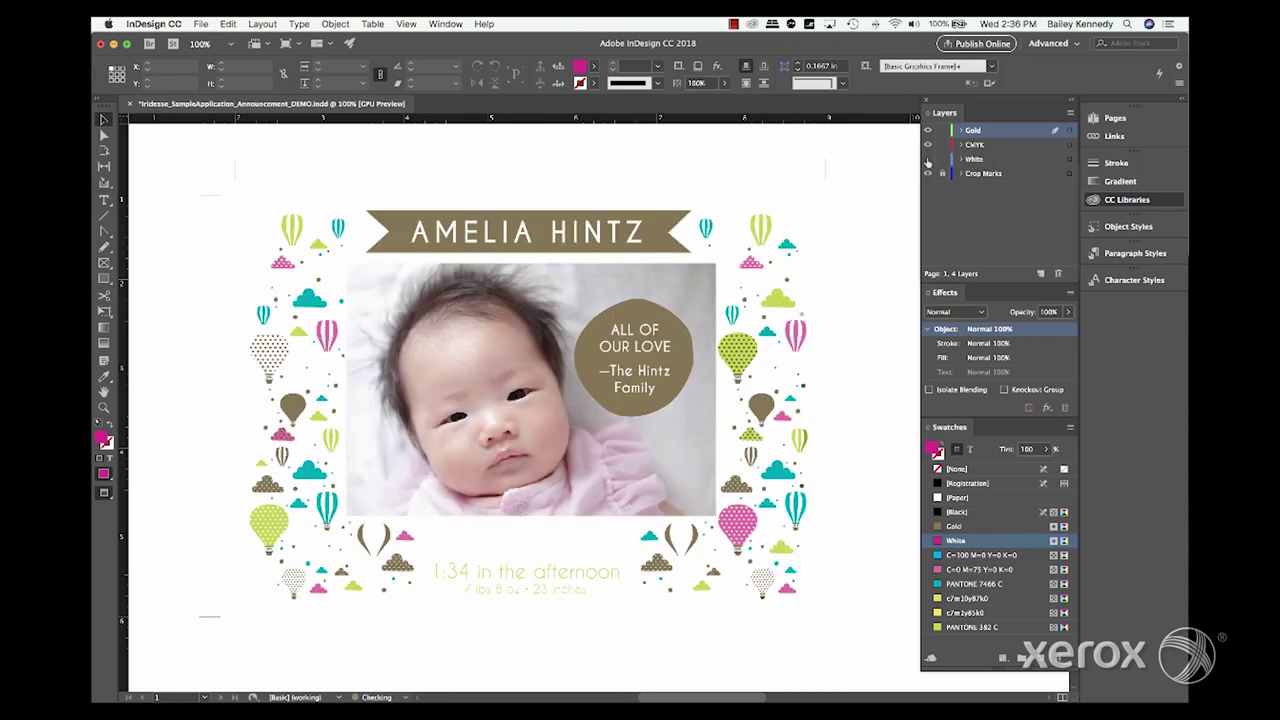
{"action": "left_click", "coordinate": [927, 160]}
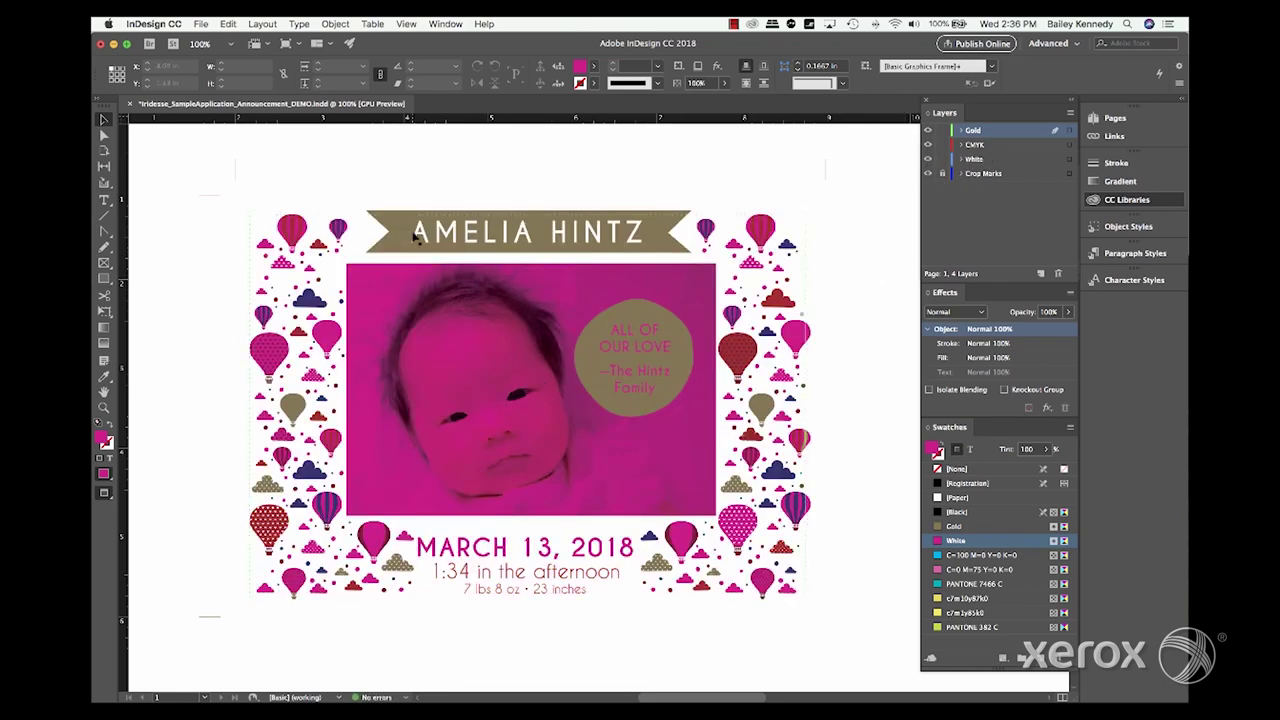
Export the announcement with the [High Quality Print] preset, keeping Visible & Printable Layers.
{"action": "left_click", "coordinate": [201, 23]}
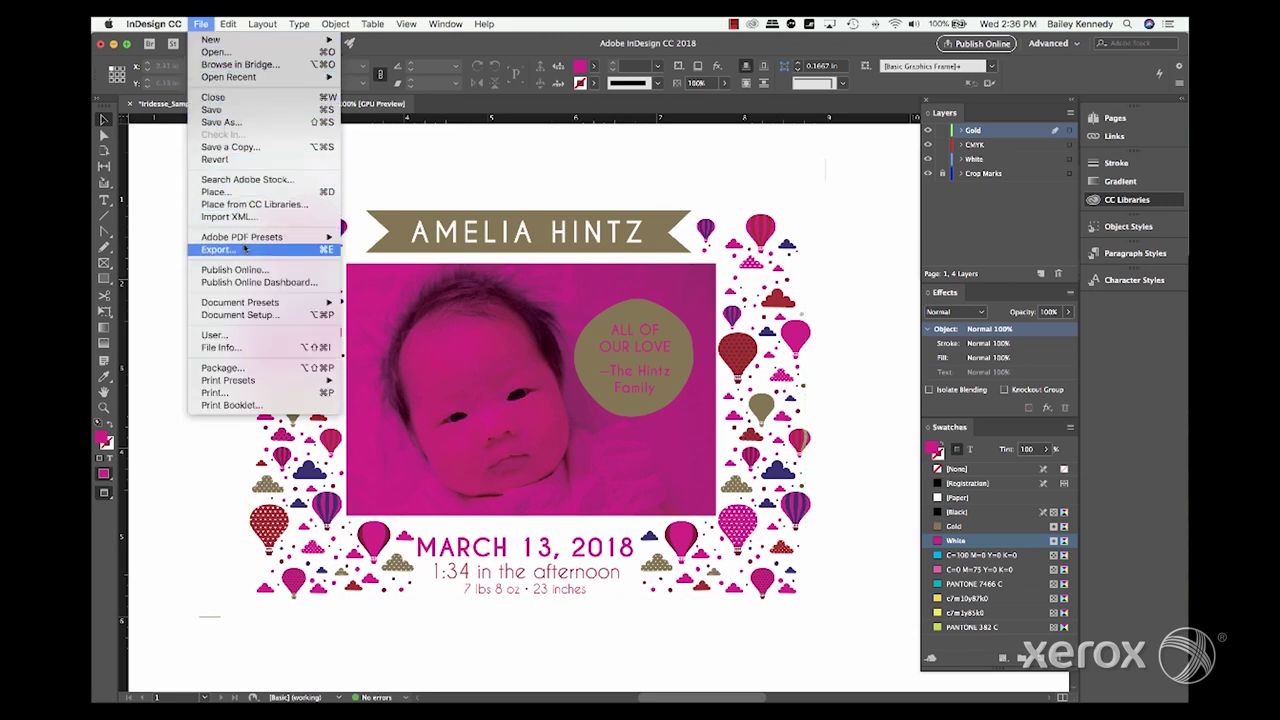
{"action": "mouse_move", "coordinate": [250, 237]}
{"action": "left_click", "coordinate": [398, 257]}
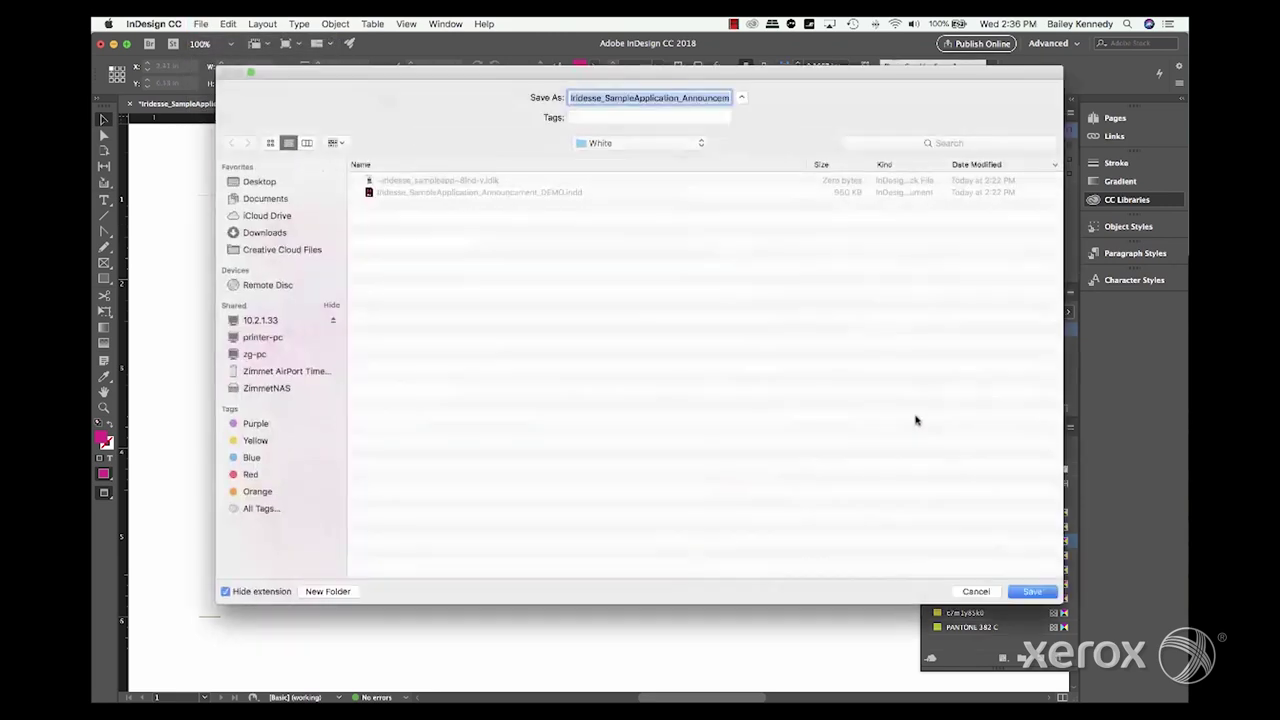
{"action": "left_click", "coordinate": [1048, 594]}
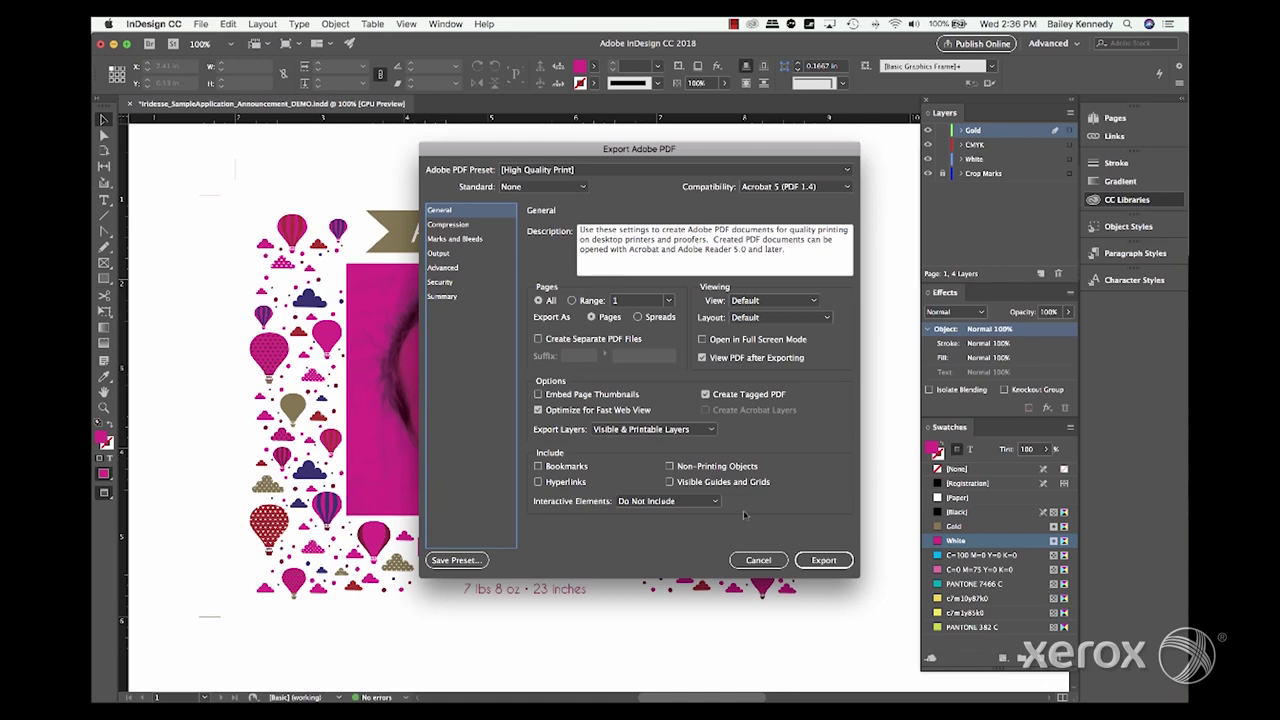
{"action": "left_click", "coordinate": [672, 430]}
{"action": "left_click", "coordinate": [646, 471]}
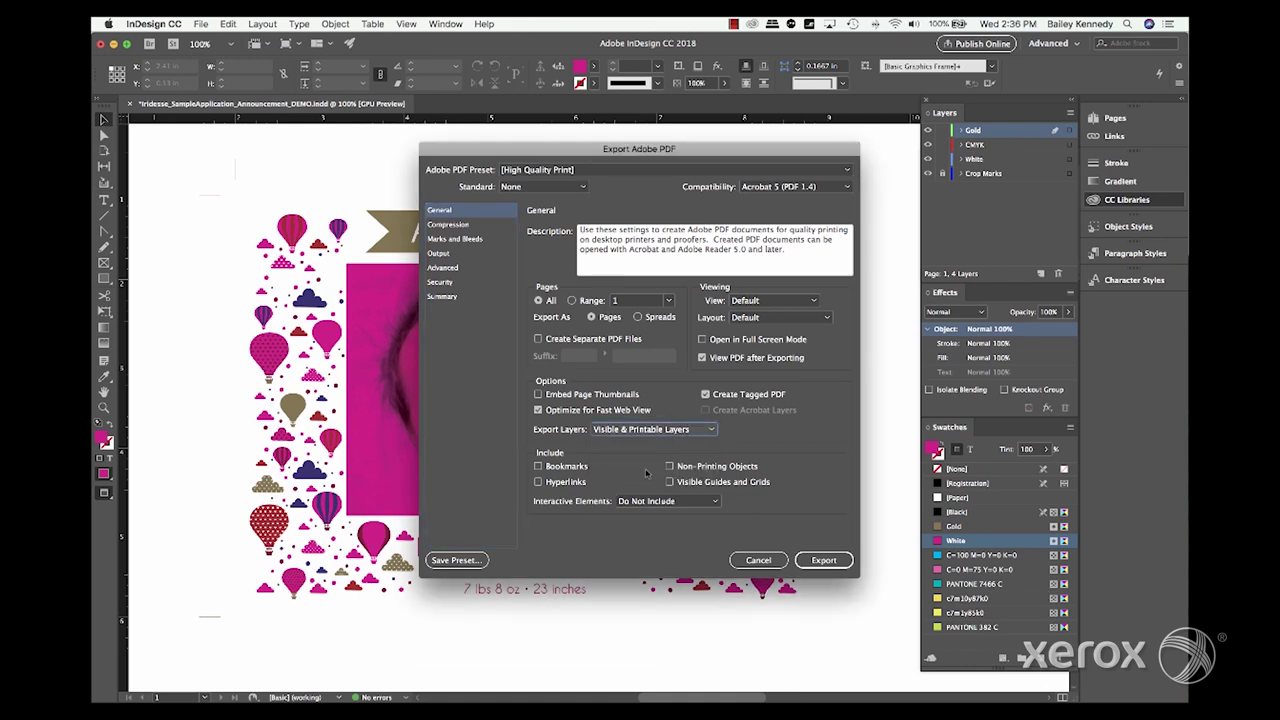
Set Color, Grayscale and Monochrome images to Do Not Downsample.
{"action": "left_click", "coordinate": [446, 225]}
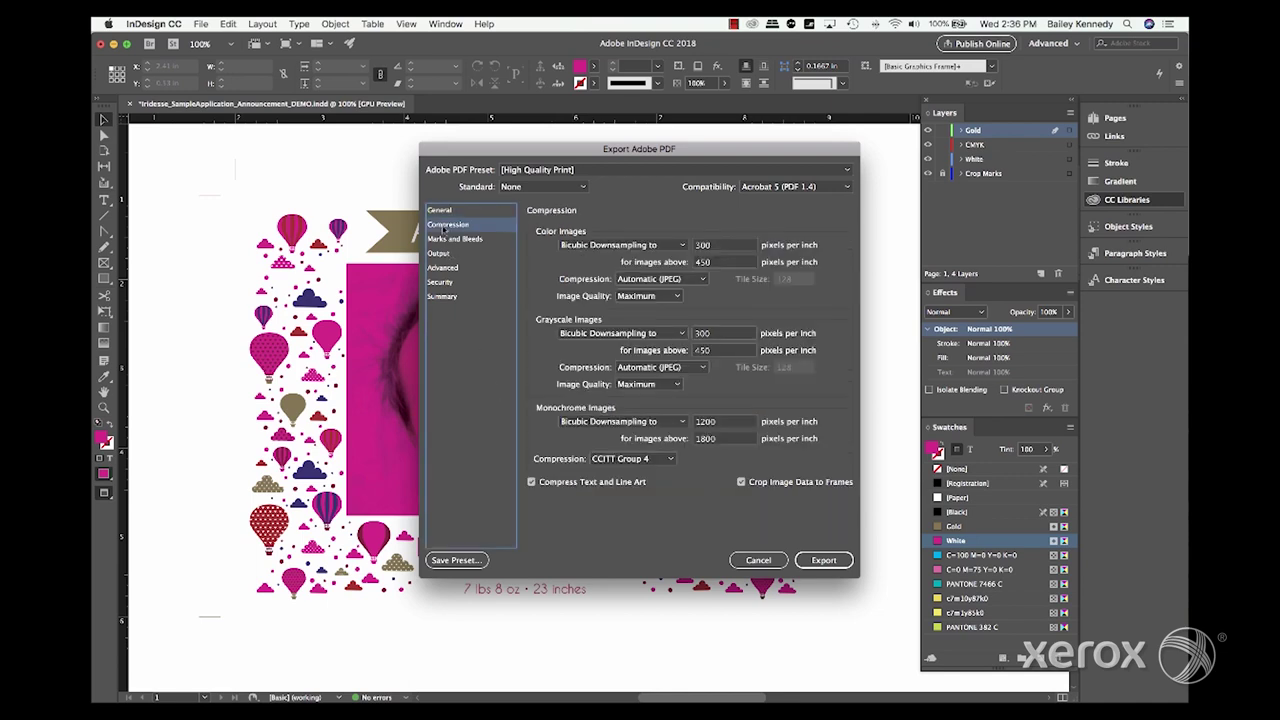
{"action": "left_click", "coordinate": [625, 245]}
{"action": "left_click", "coordinate": [600, 262]}
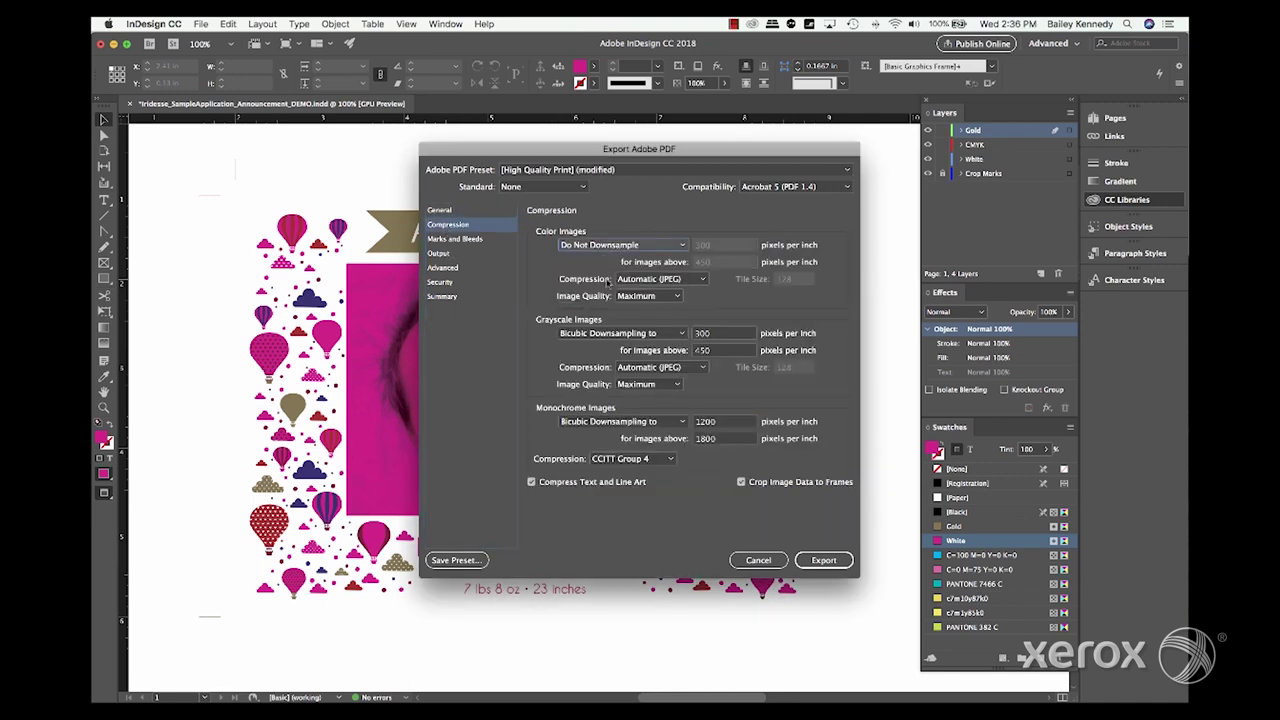
{"action": "left_click", "coordinate": [605, 337]}
{"action": "left_click", "coordinate": [604, 351]}
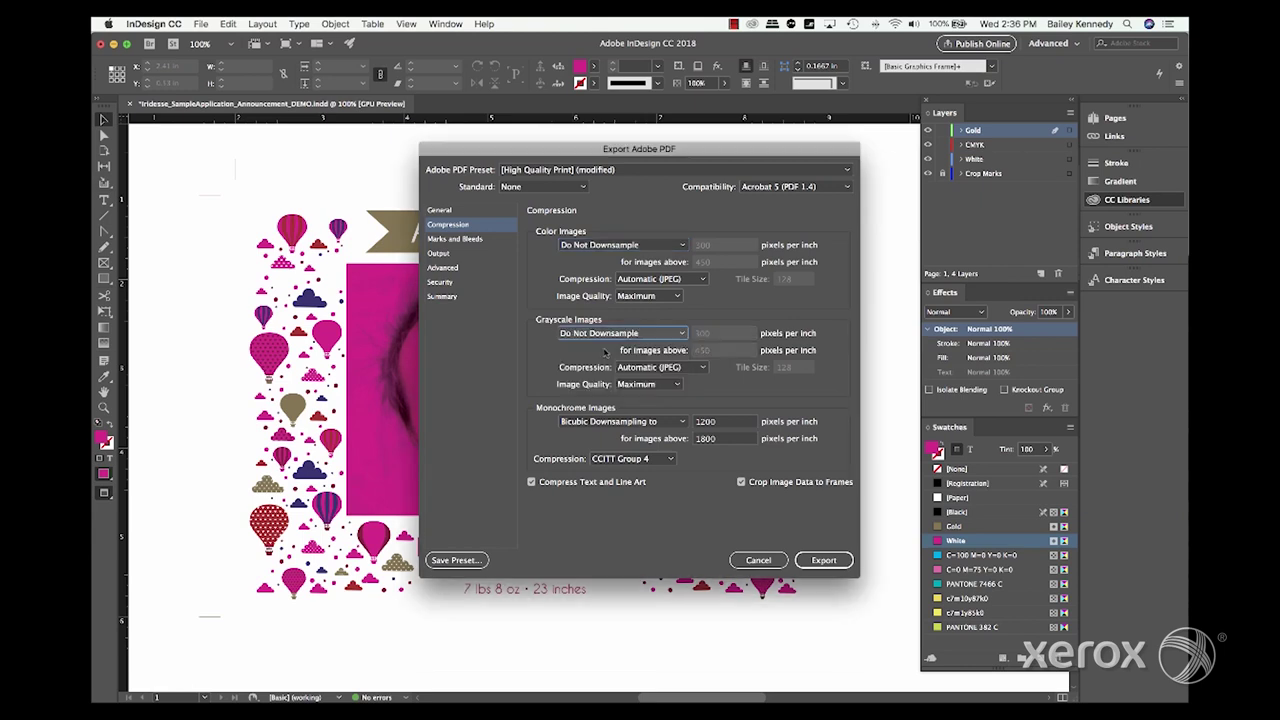
{"action": "left_click", "coordinate": [587, 421]}
{"action": "left_click", "coordinate": [590, 434]}
Set Profile Inclusion Policy to Include All RGB and Tagged Source CMYK; check 100% font subsetting.
{"action": "left_click", "coordinate": [440, 253]}
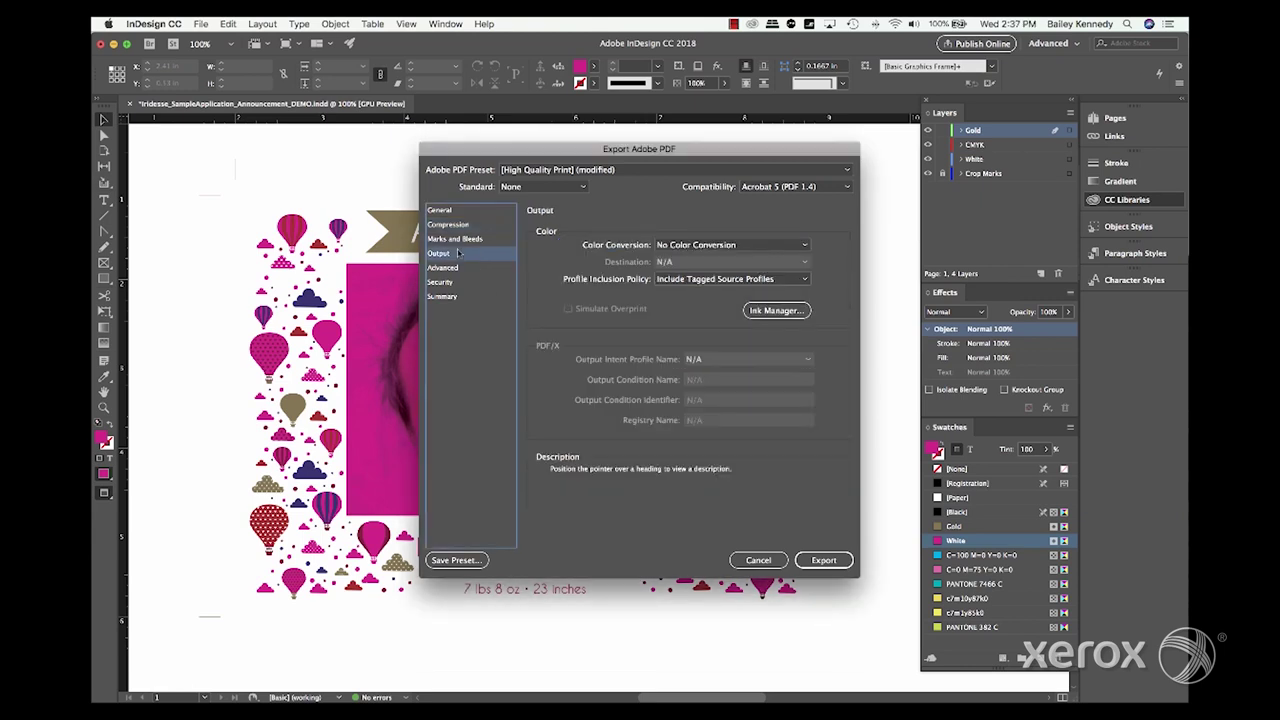
{"action": "left_click", "coordinate": [732, 280]}
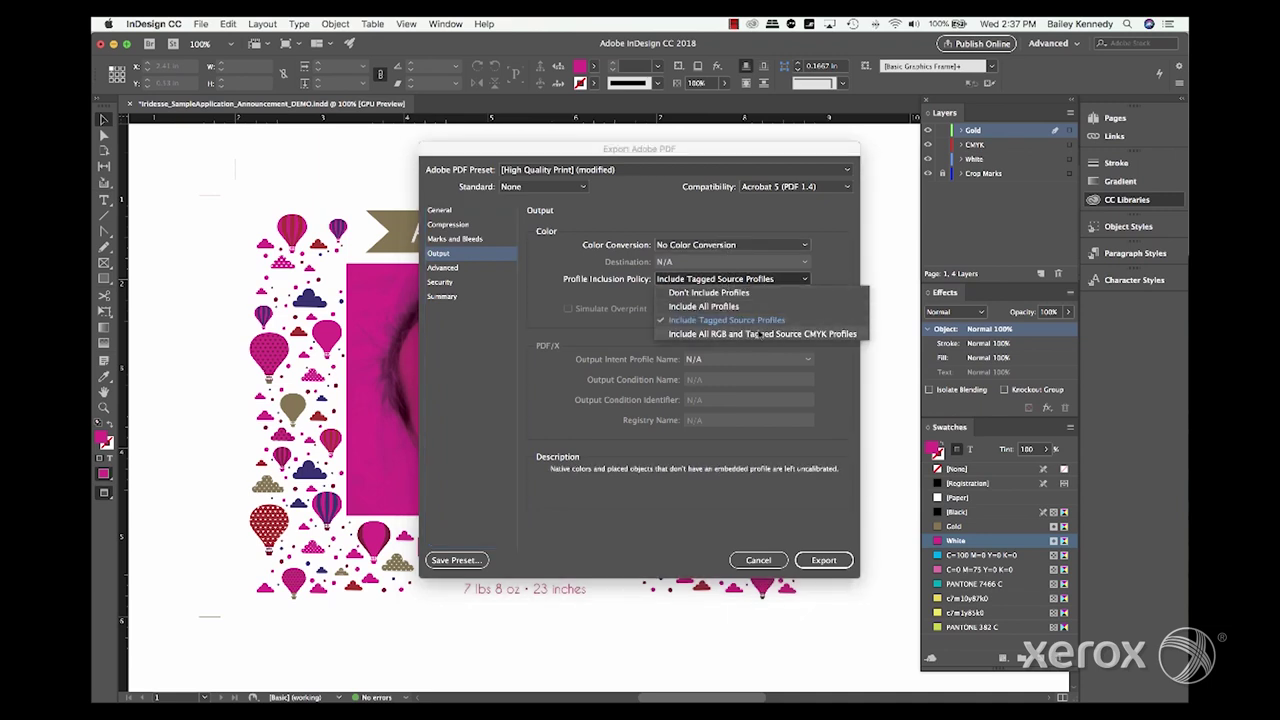
{"action": "left_click", "coordinate": [762, 334]}
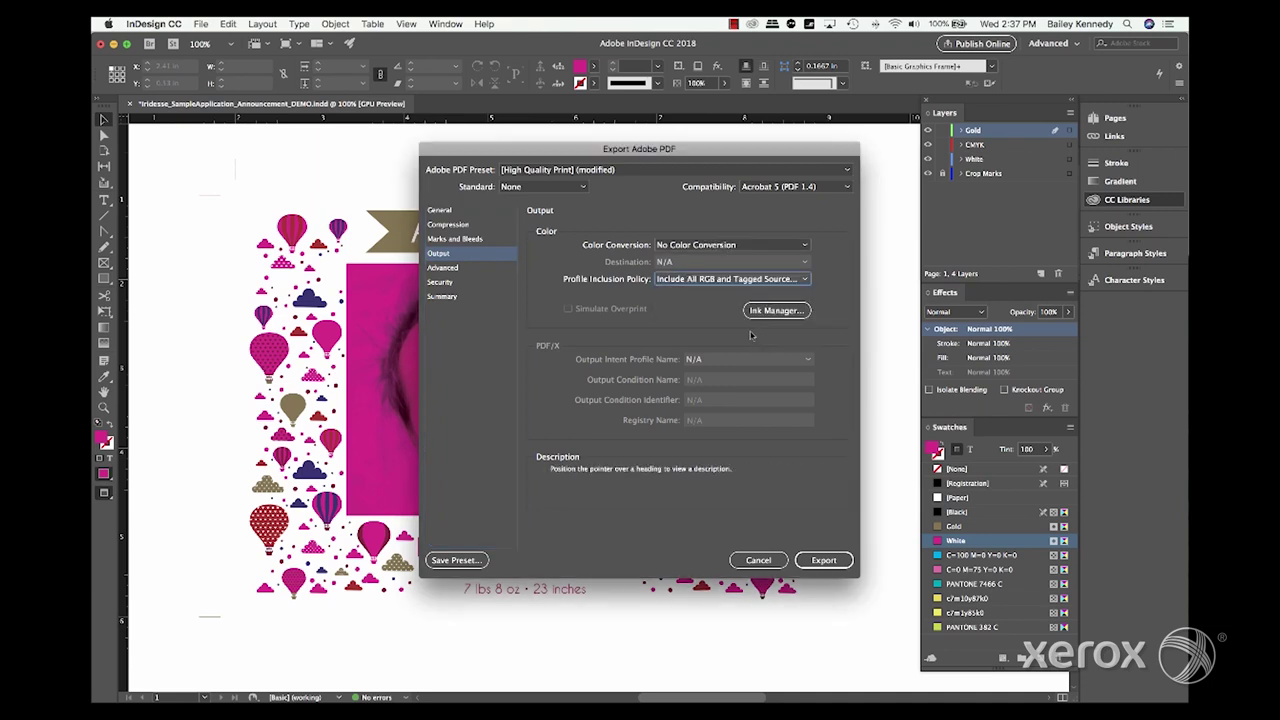
{"action": "left_click", "coordinate": [443, 268]}
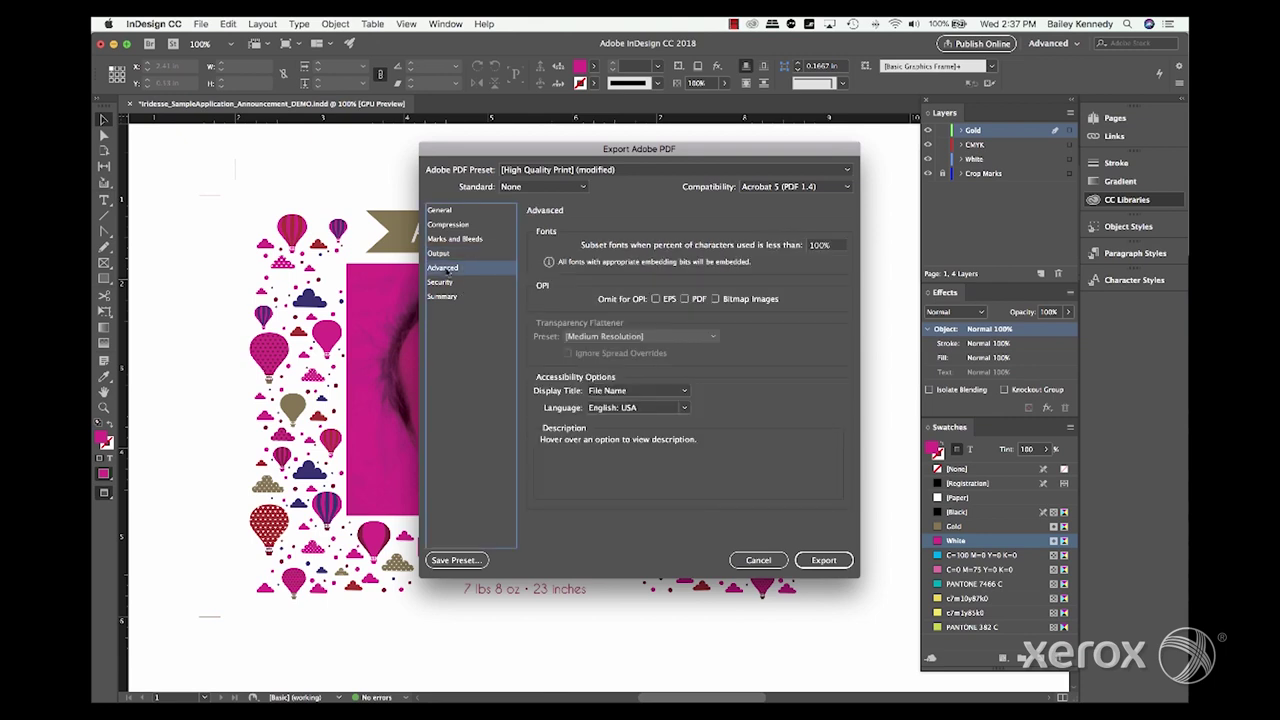
{"action": "left_click", "coordinate": [838, 245]}
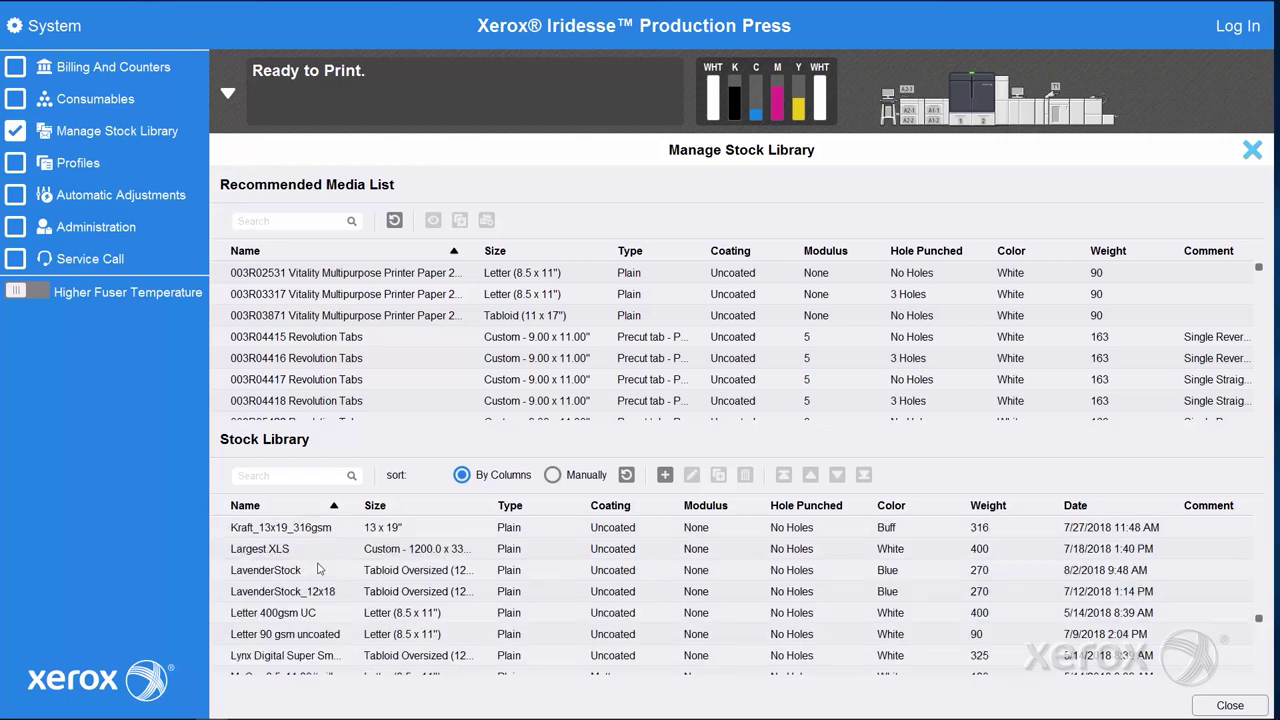
Open the LavenderStock paper's properties and continue to its Advanced Setup.
{"action": "left_click", "coordinate": [323, 573]}
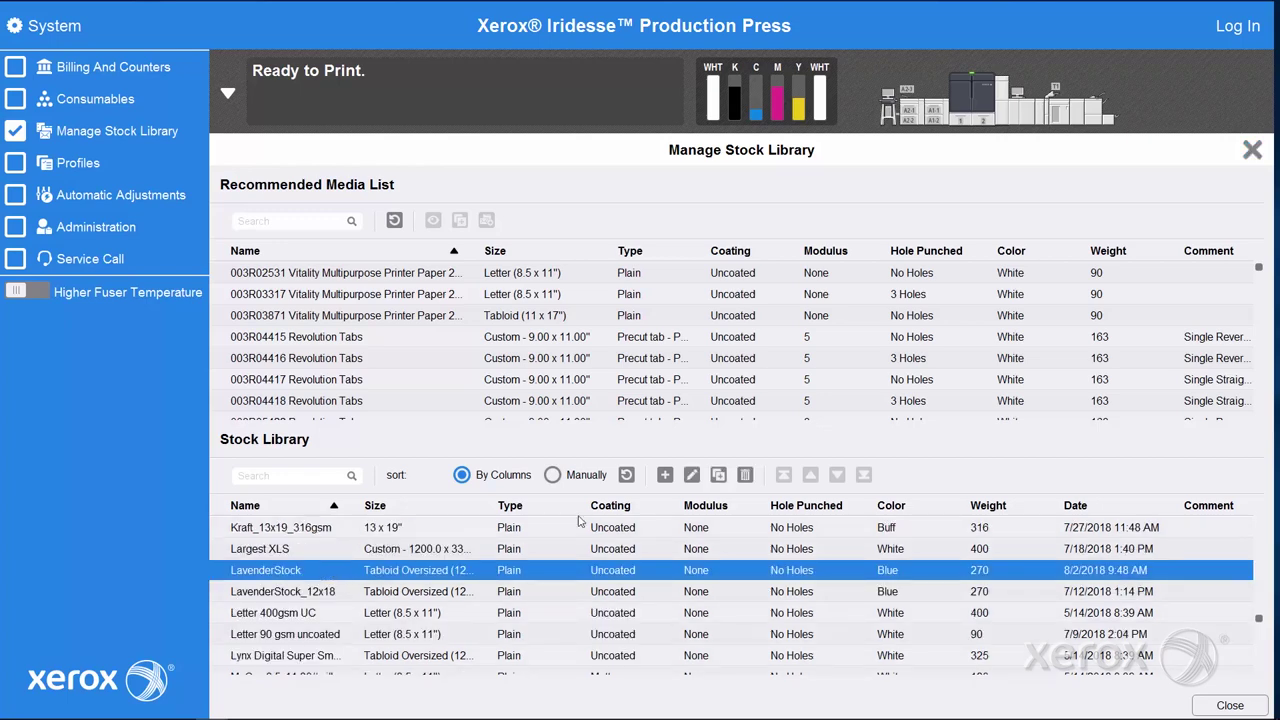
{"action": "left_click", "coordinate": [693, 478]}
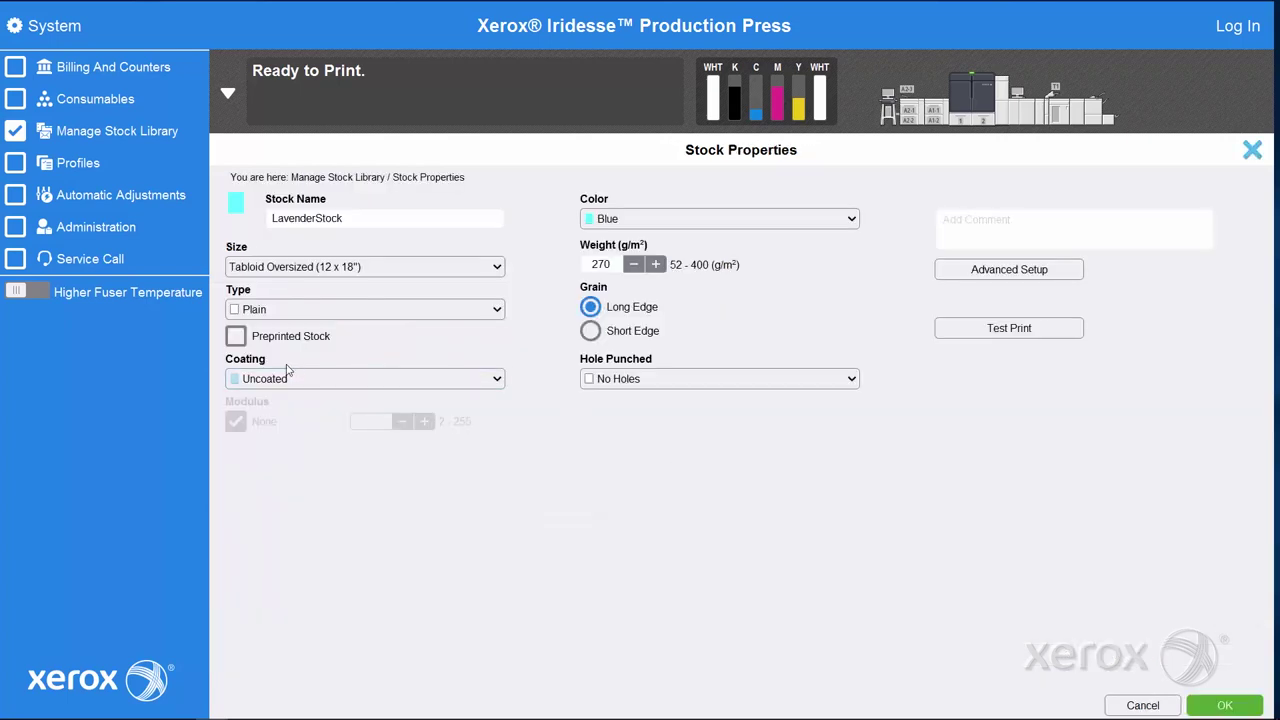
{"action": "left_click", "coordinate": [965, 273]}
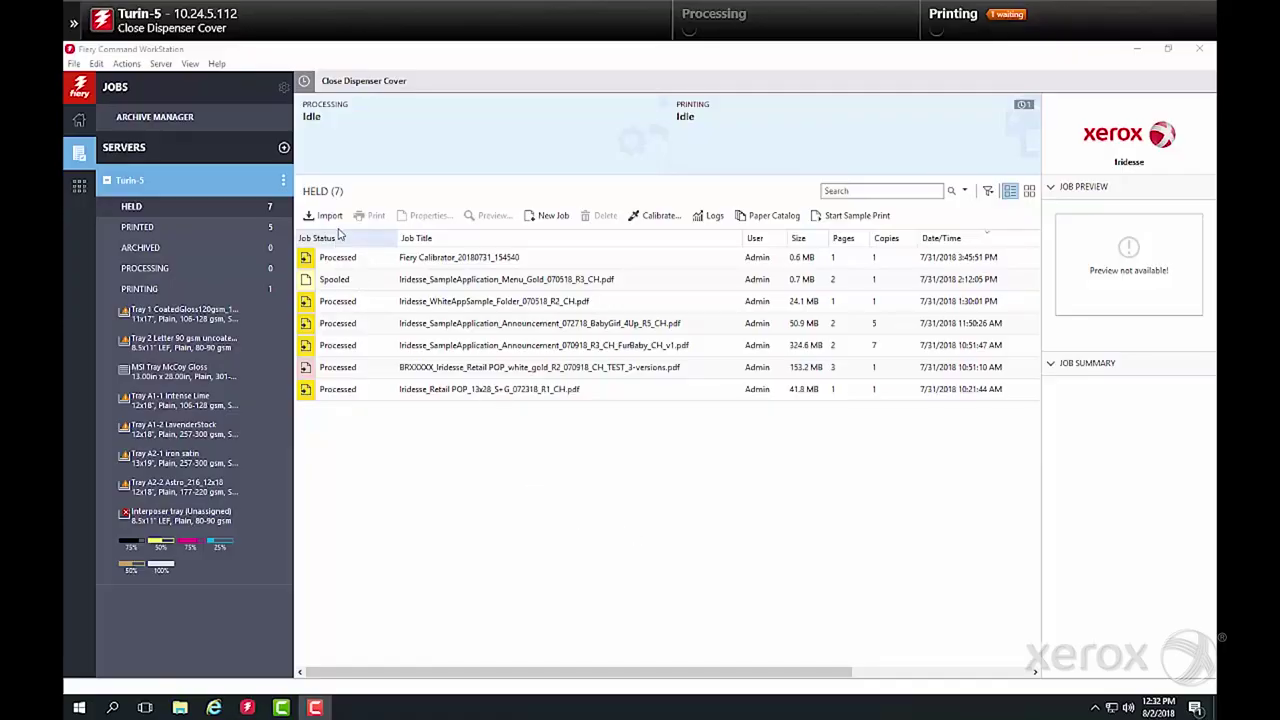
Import BabyGirl_4Up_R5_CH from the Announcements folder as a held job.
{"action": "left_click", "coordinate": [329, 216]}
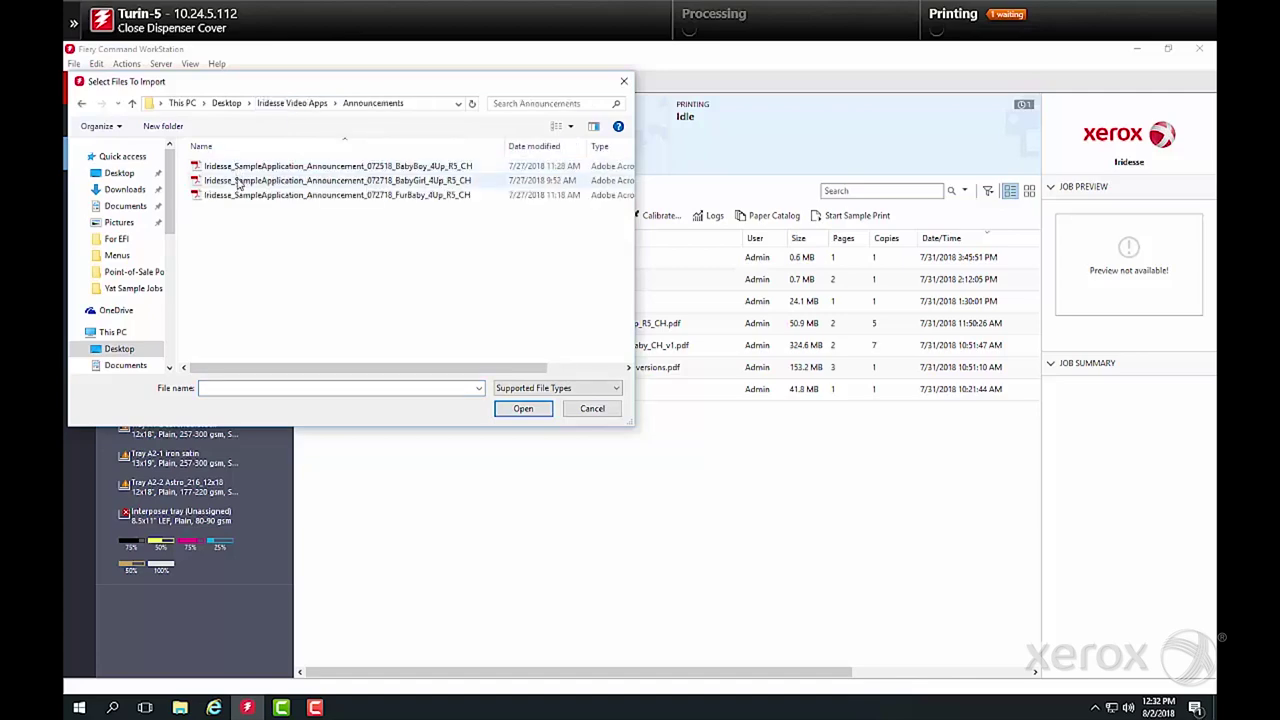
{"action": "left_click", "coordinate": [240, 181]}
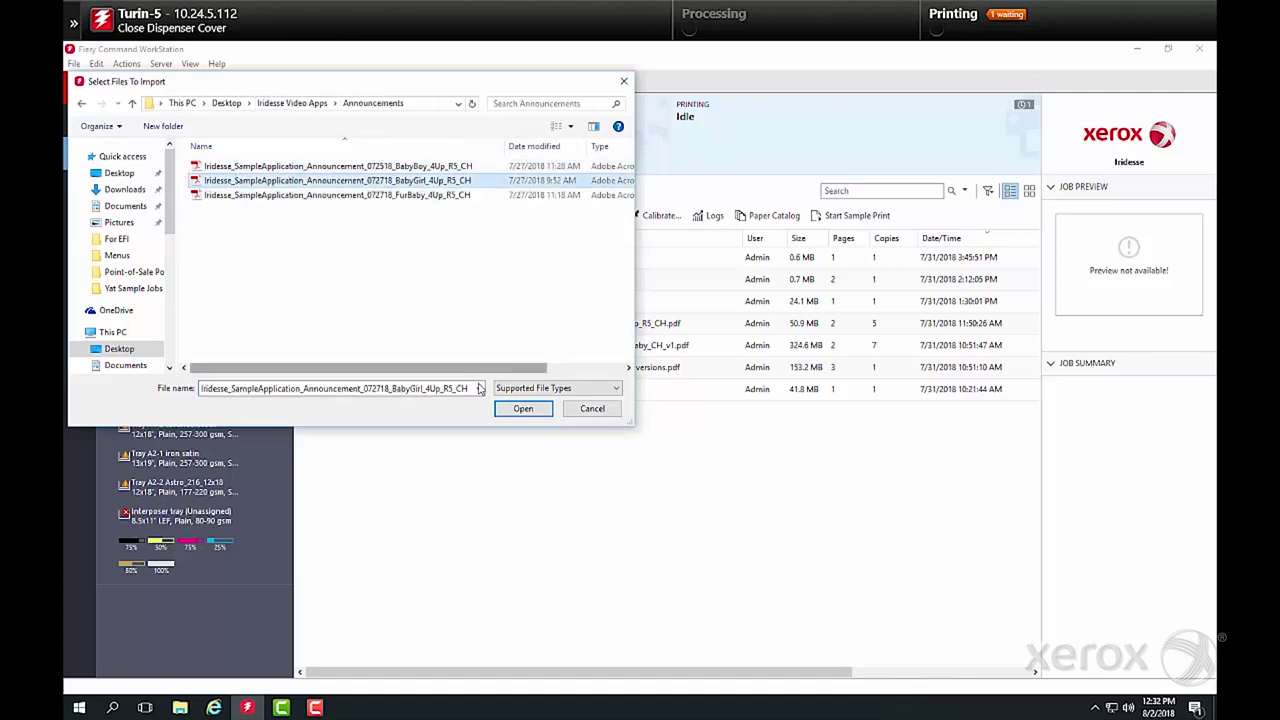
{"action": "left_click", "coordinate": [518, 410]}
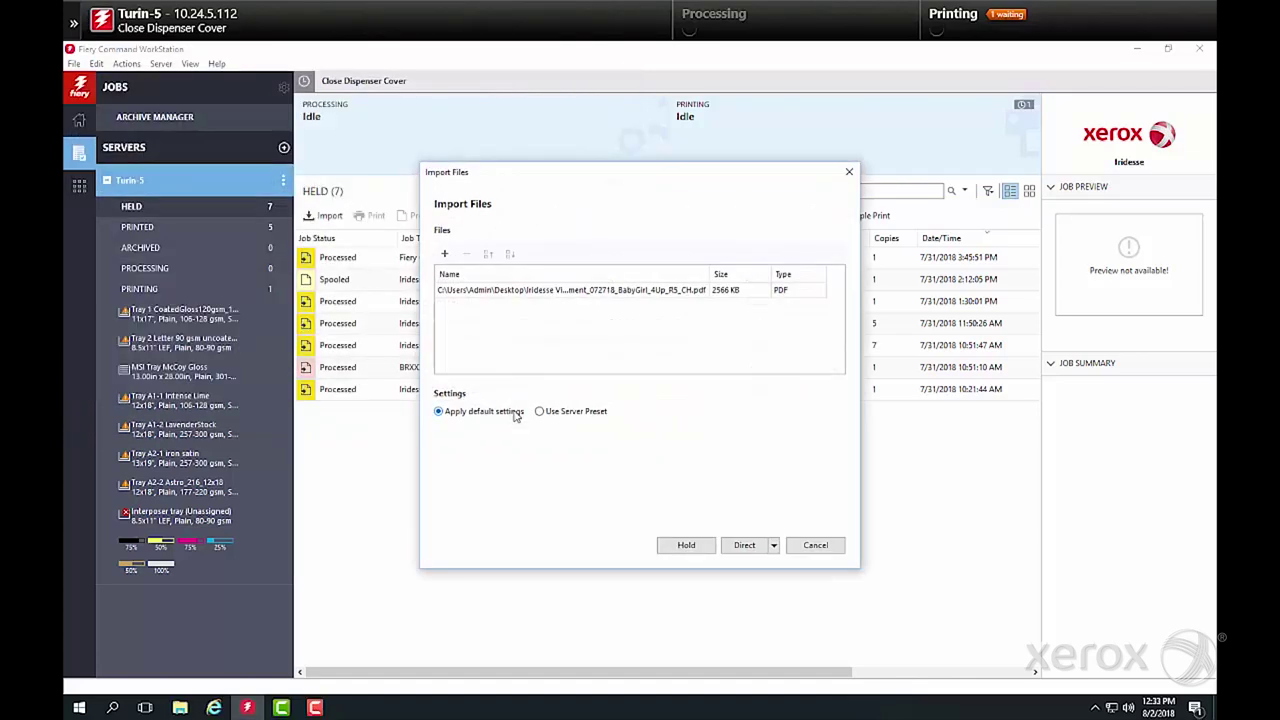
{"action": "left_click", "coordinate": [673, 545]}
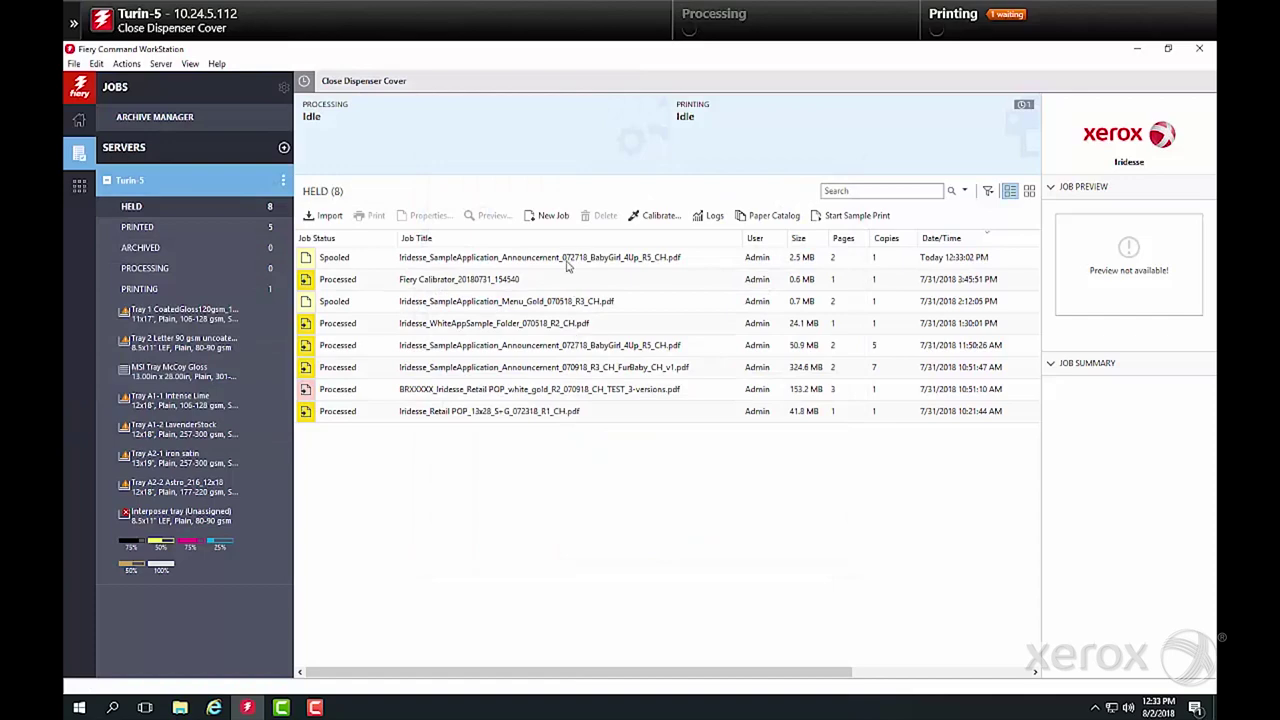
Preflight the BabyGirl job and check the report's White and Gold spot colours.
{"action": "left_click", "coordinate": [557, 262]}
{"action": "right_click", "coordinate": [558, 263]}
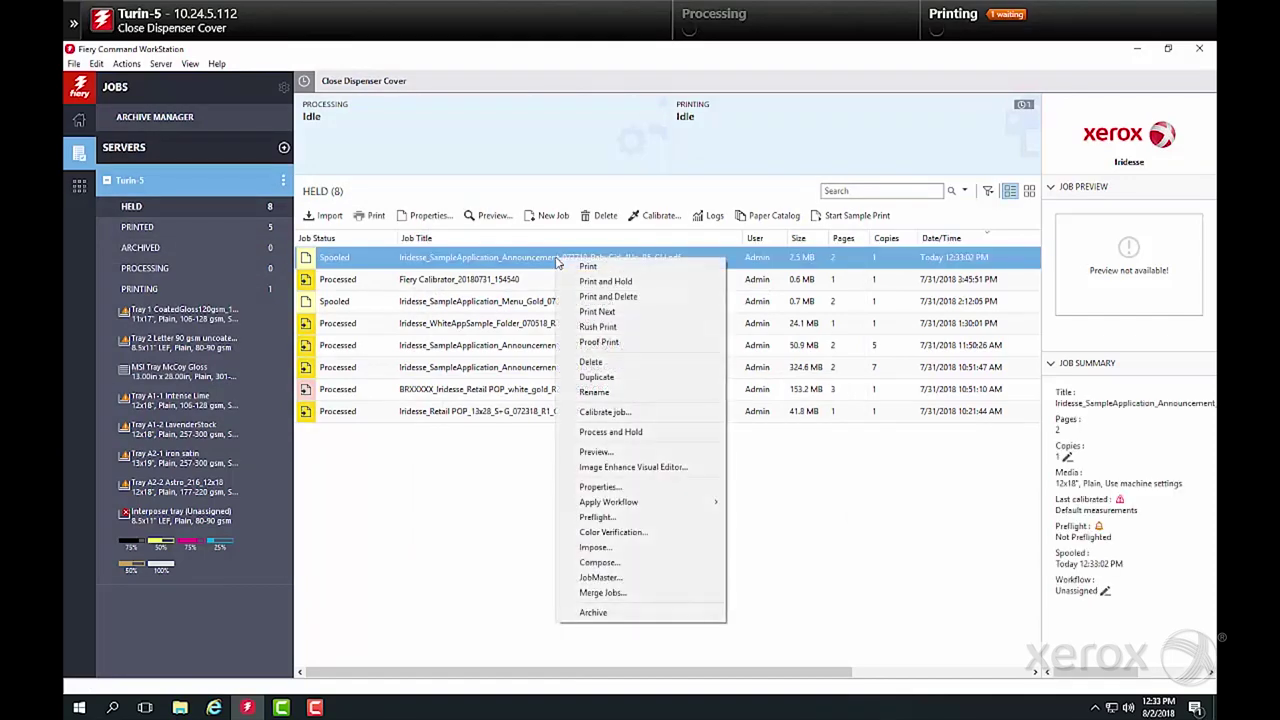
{"action": "left_click", "coordinate": [618, 518]}
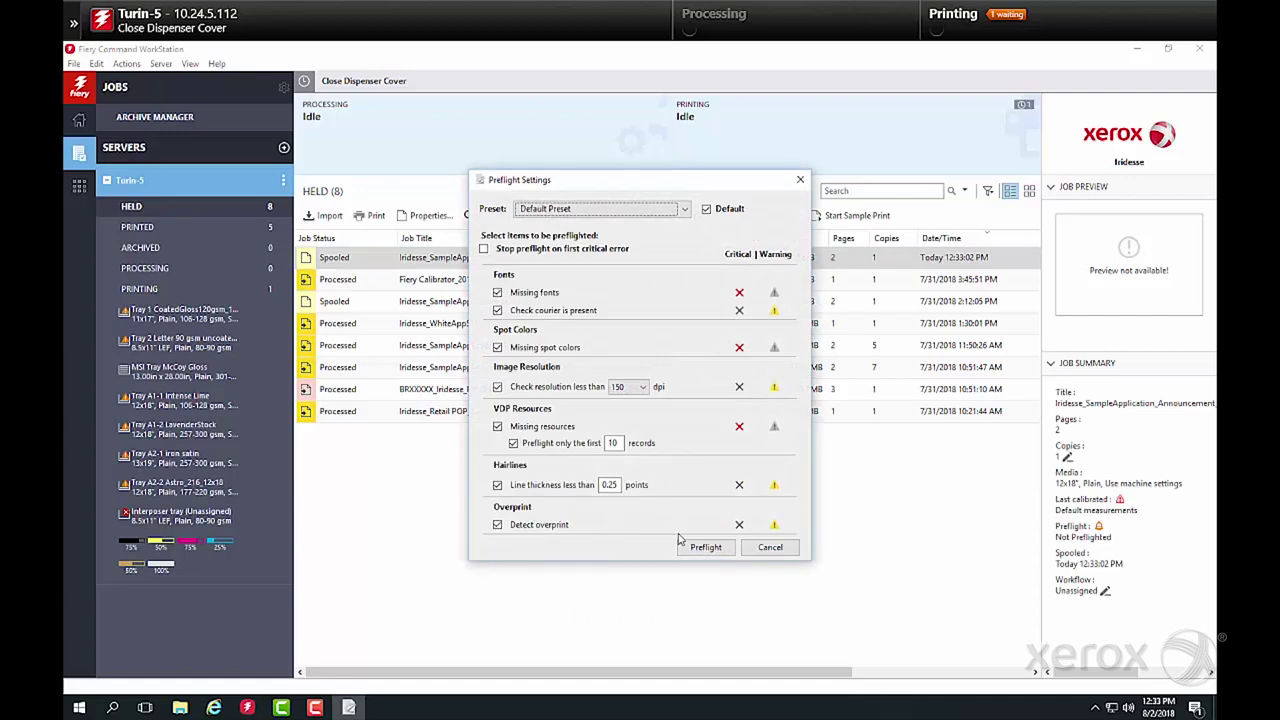
{"action": "left_click", "coordinate": [705, 547]}
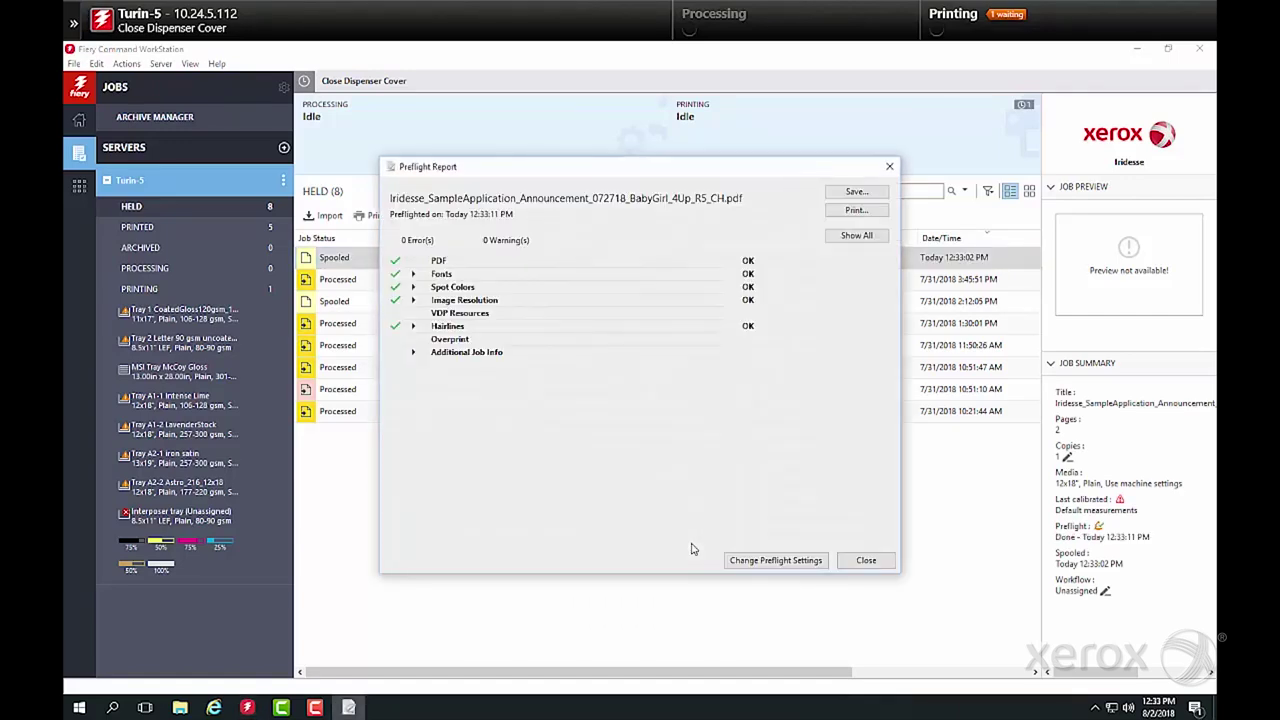
{"action": "left_click", "coordinate": [413, 287]}
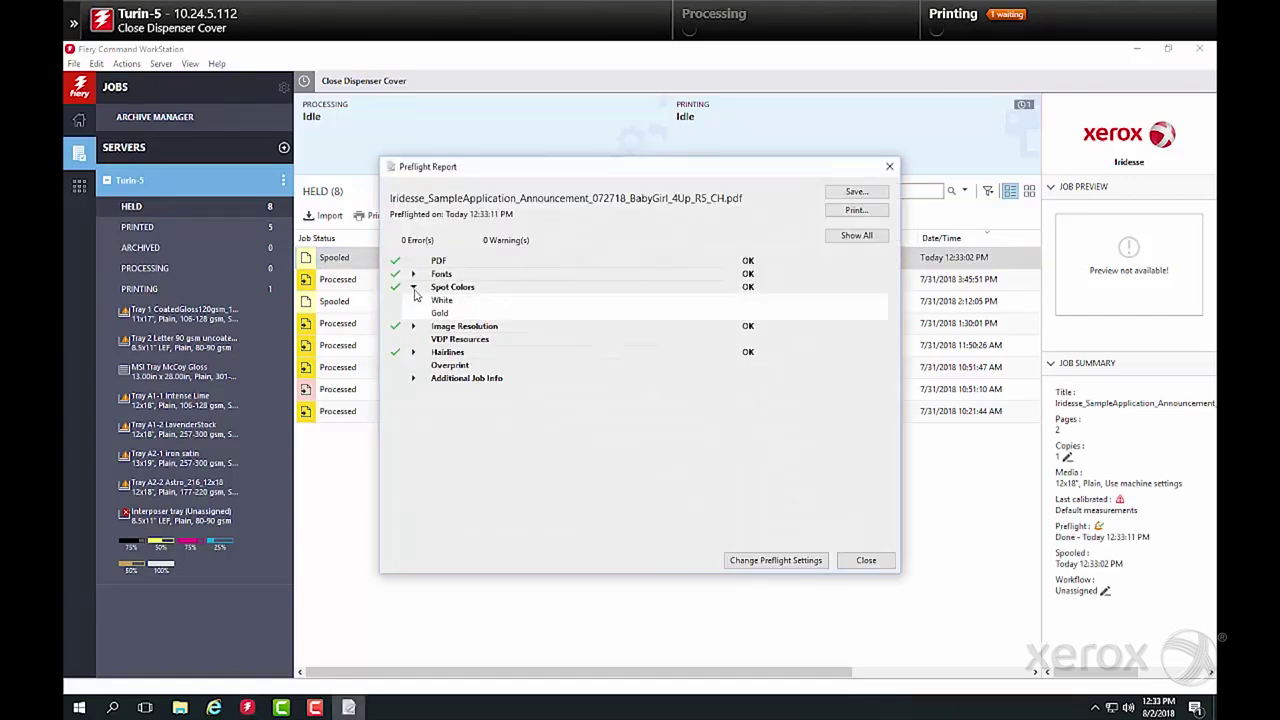
{"action": "left_click", "coordinate": [866, 561]}
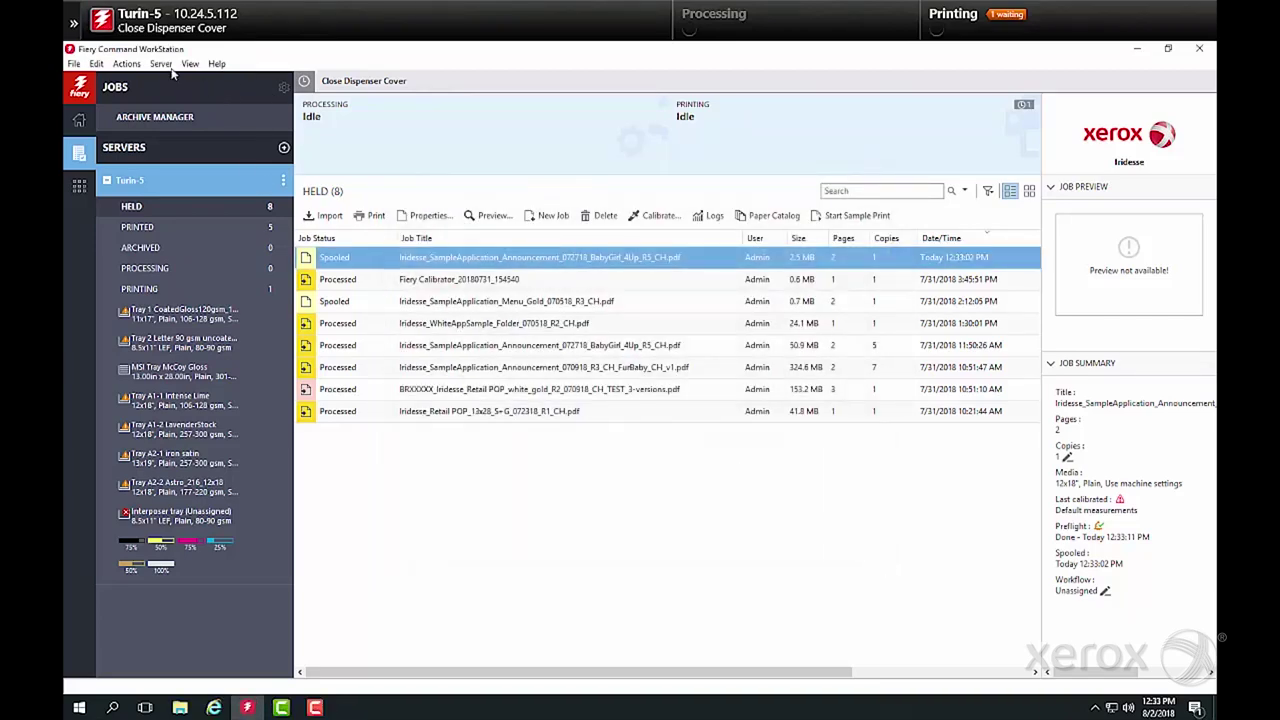
Review the specialty colour ink groups in the server's Device Center.
{"action": "left_click", "coordinate": [160, 63]}
{"action": "left_click", "coordinate": [172, 80]}
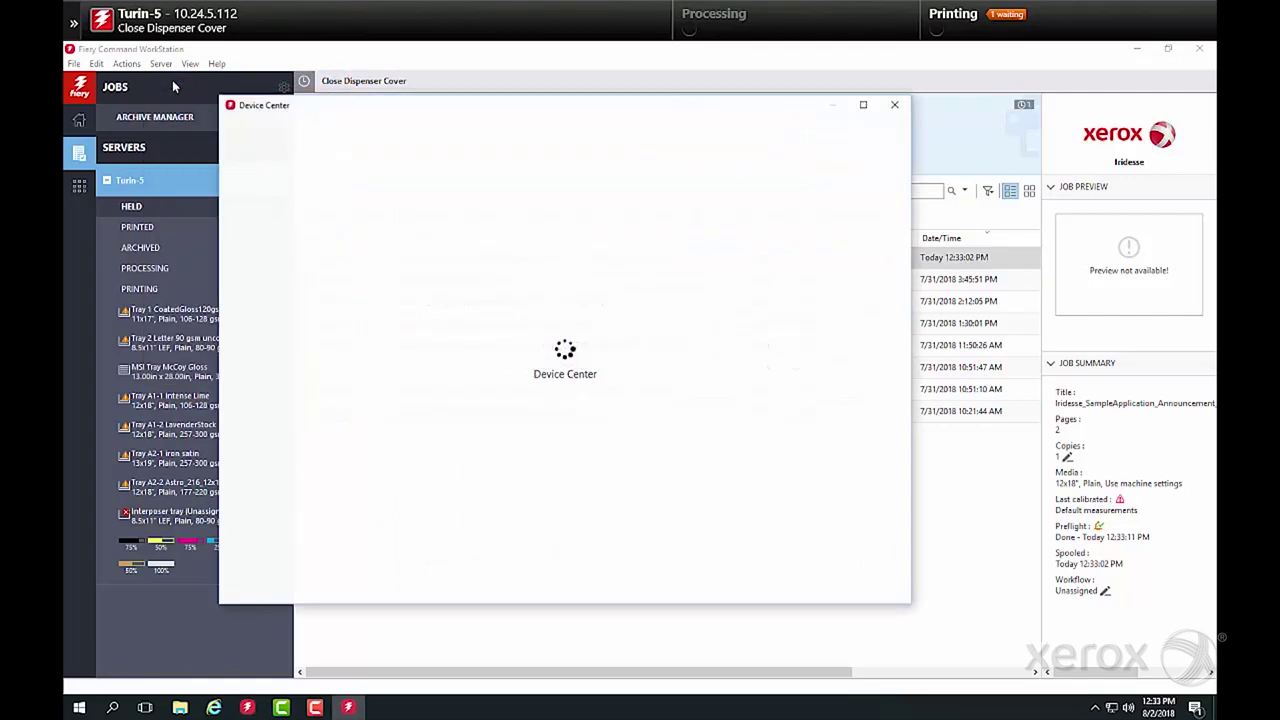
{"action": "left_click", "coordinate": [278, 362]}
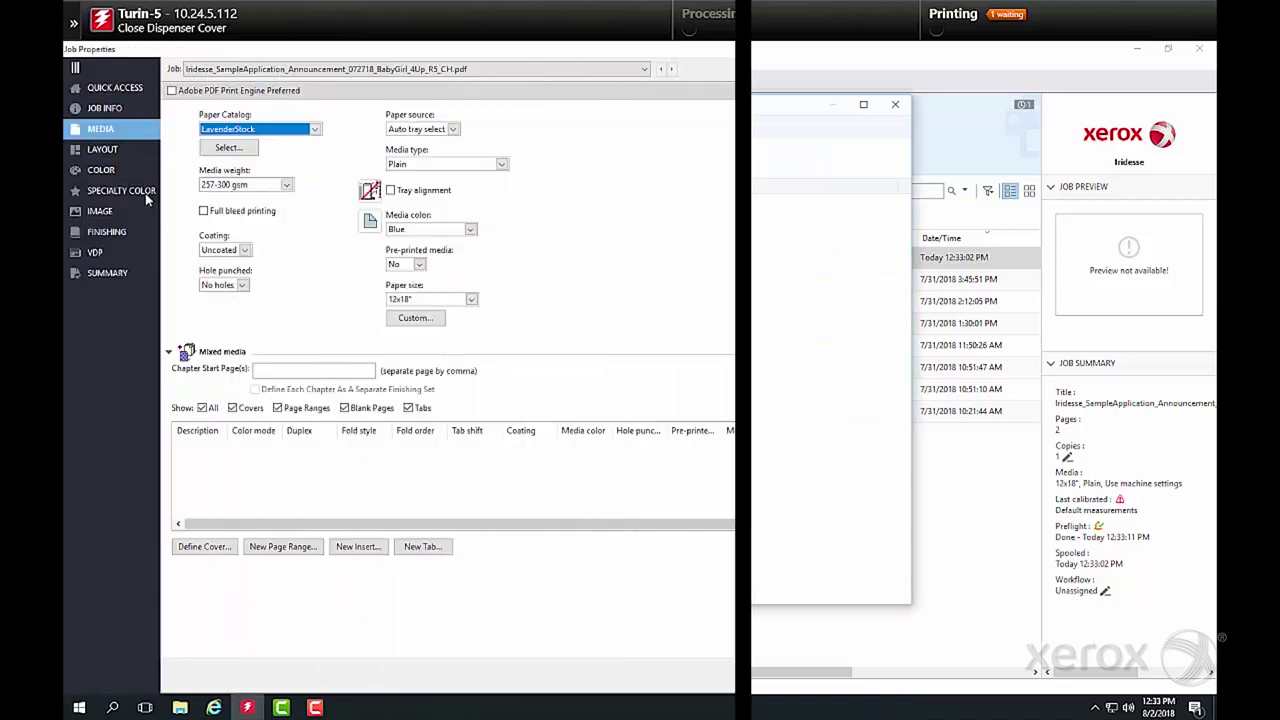
Set the job's specialty colours: Gold dry ink over CMYK, White dry ink under CMYK.
{"action": "left_click", "coordinate": [121, 190]}
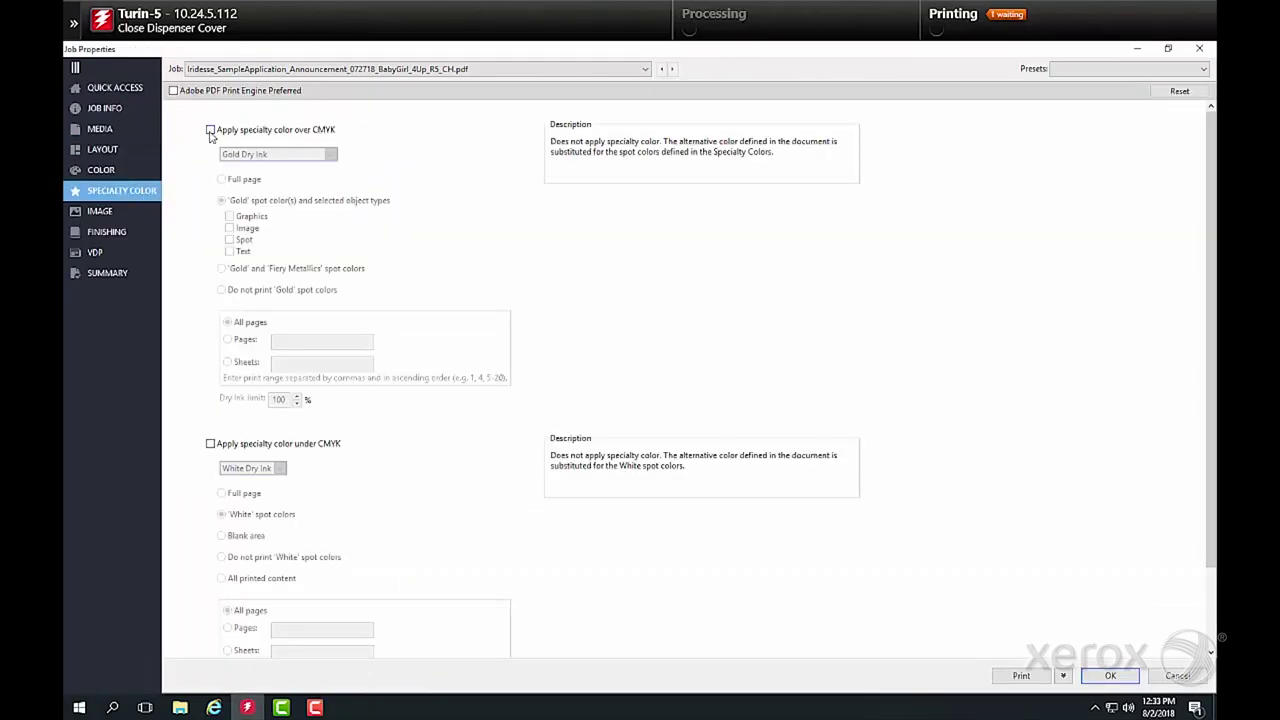
{"action": "left_click", "coordinate": [210, 131]}
{"action": "left_click", "coordinate": [210, 444]}
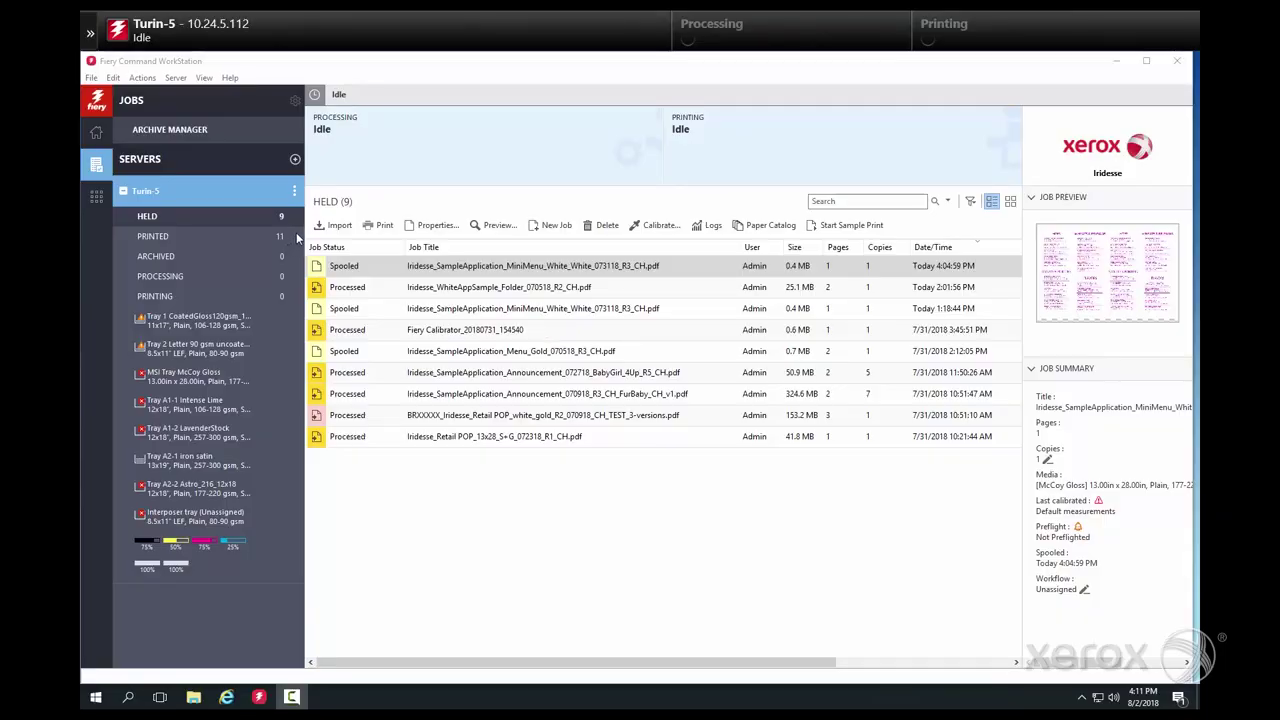
{"action": "left_click", "coordinate": [334, 225]}
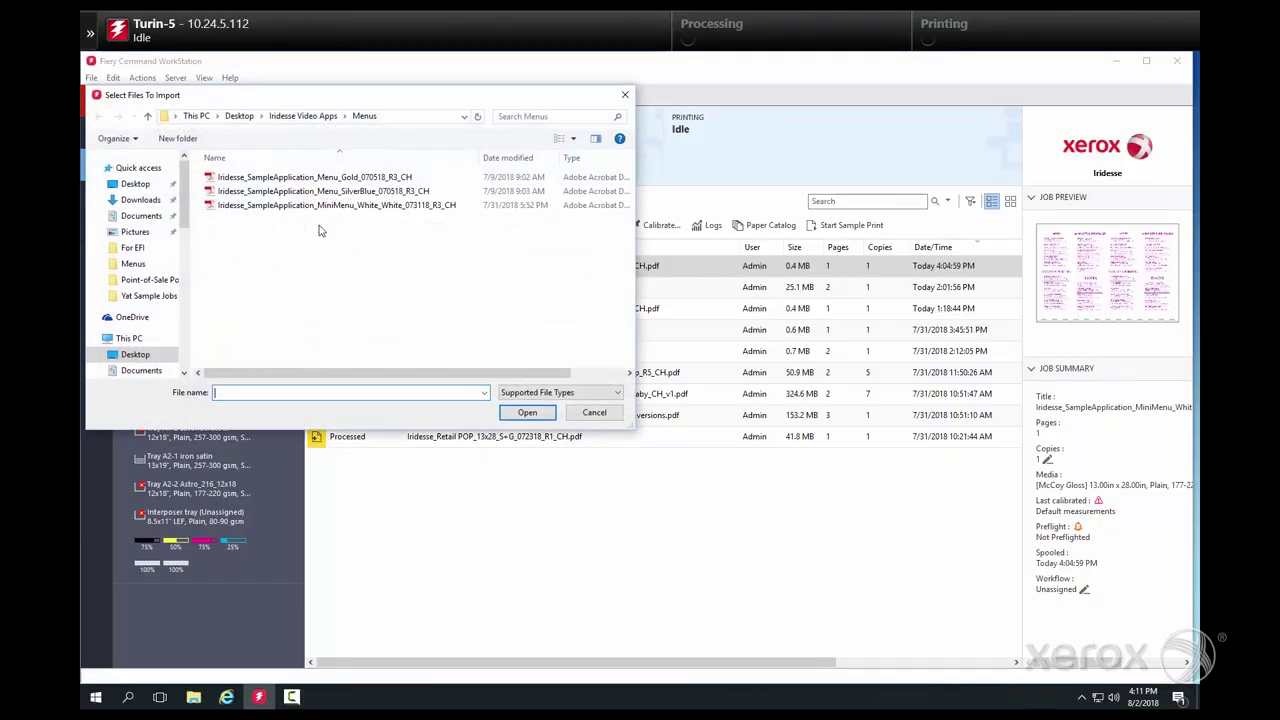
Import MiniMenu_White_White.pdf from the Menus folder as a held job and select it.
{"action": "left_click", "coordinate": [338, 205]}
{"action": "left_click", "coordinate": [528, 412]}
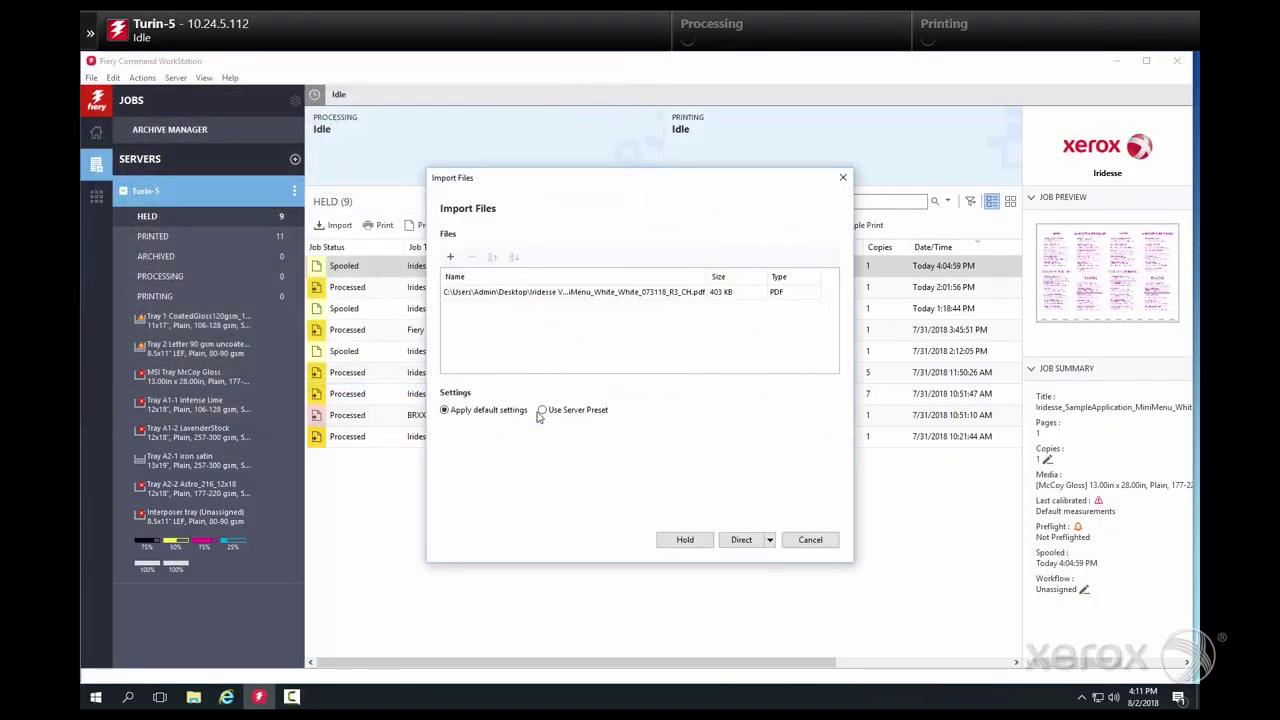
{"action": "left_click", "coordinate": [680, 540]}
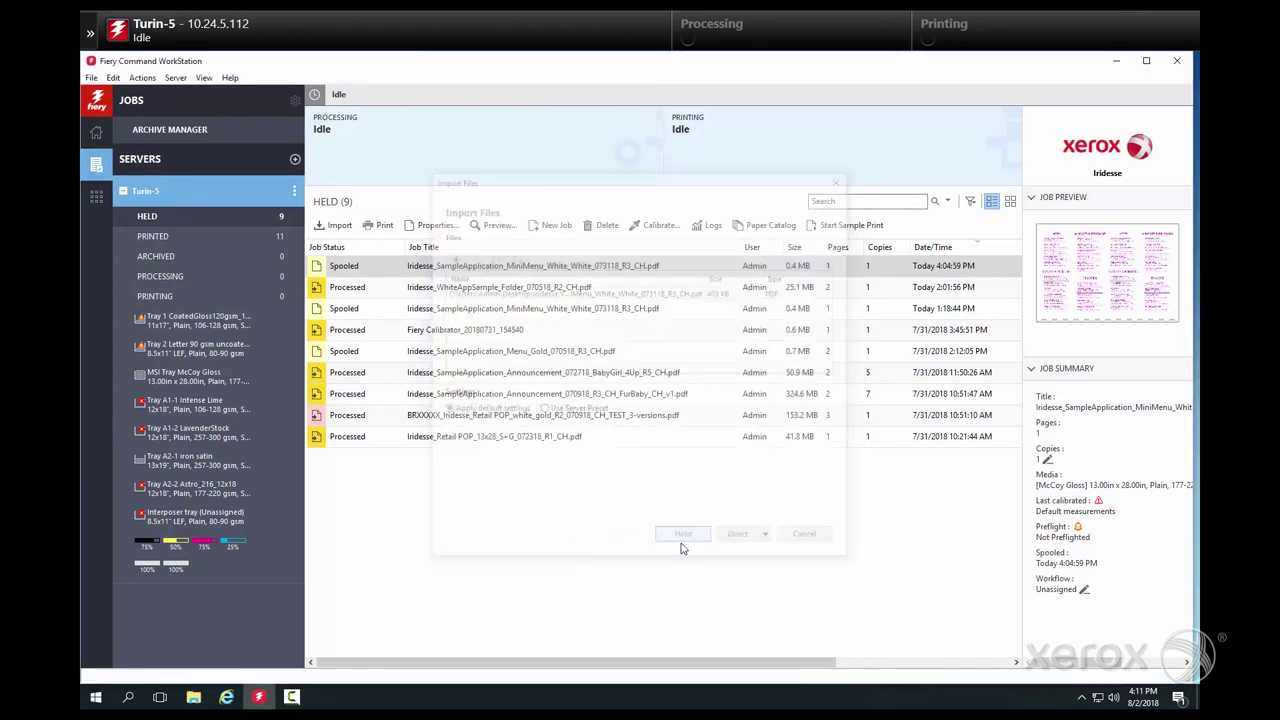
{"action": "left_click", "coordinate": [598, 267]}
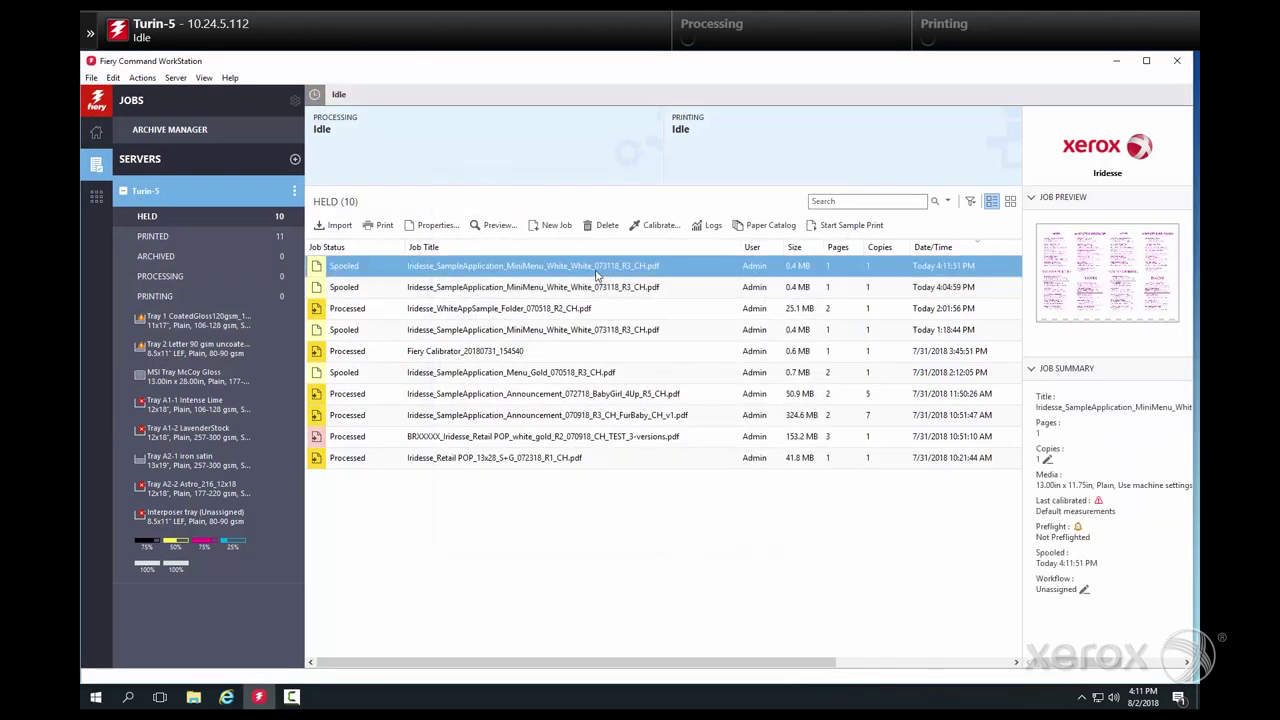
{"action": "right_click", "coordinate": [598, 267]}
Give the menu job White Dry Ink under CMYK and 'Double print specialty color' over CMYK.
{"action": "left_click", "coordinate": [632, 492]}
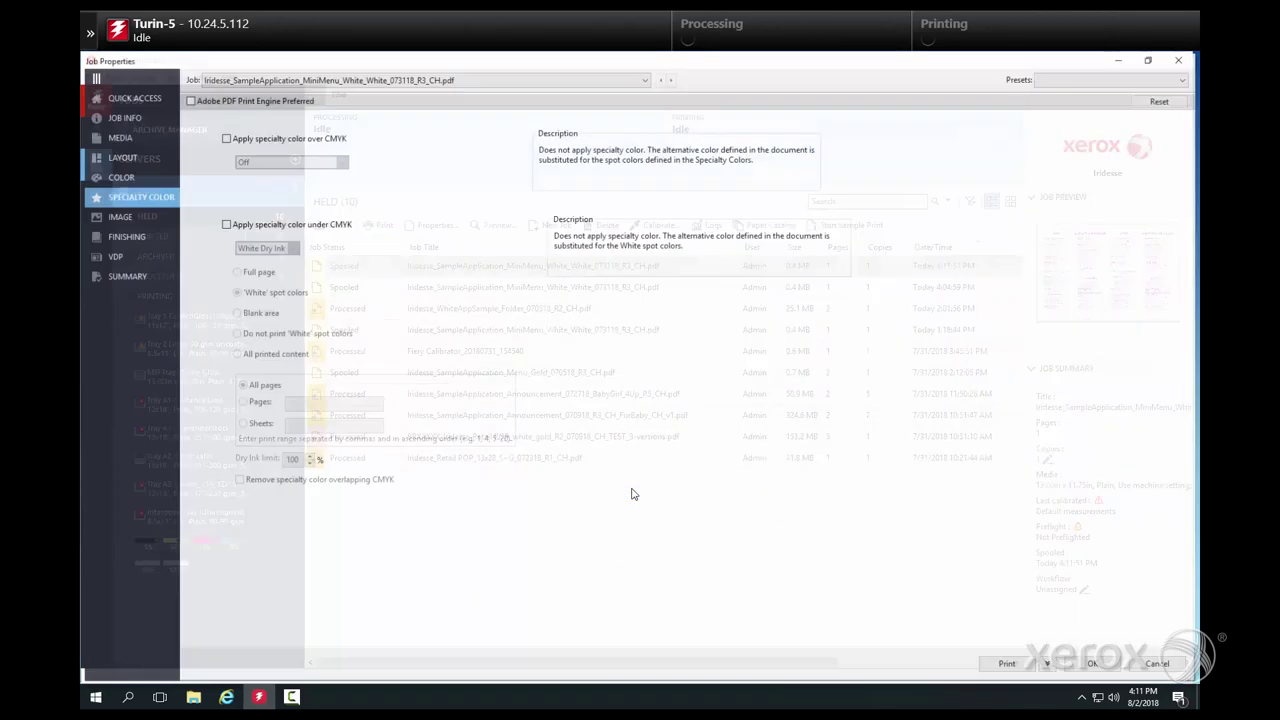
{"action": "left_click", "coordinate": [223, 137]}
{"action": "left_click", "coordinate": [724, 310]}
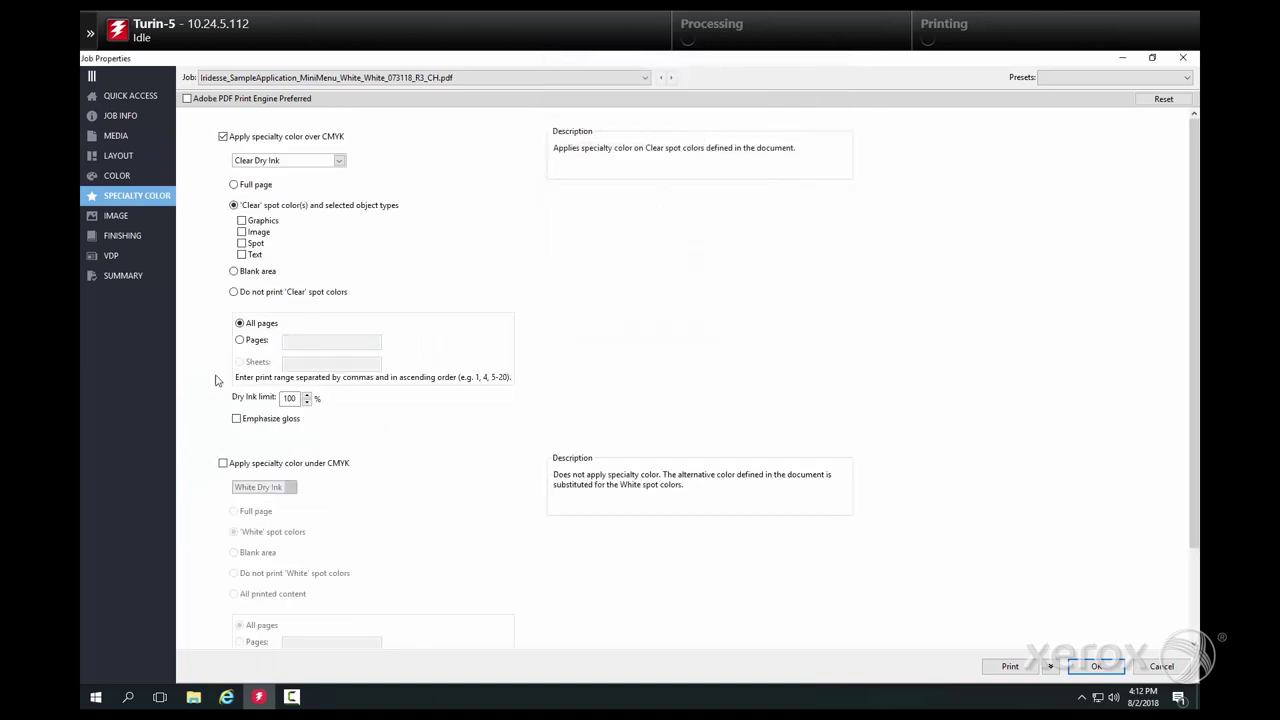
{"action": "left_click", "coordinate": [223, 464]}
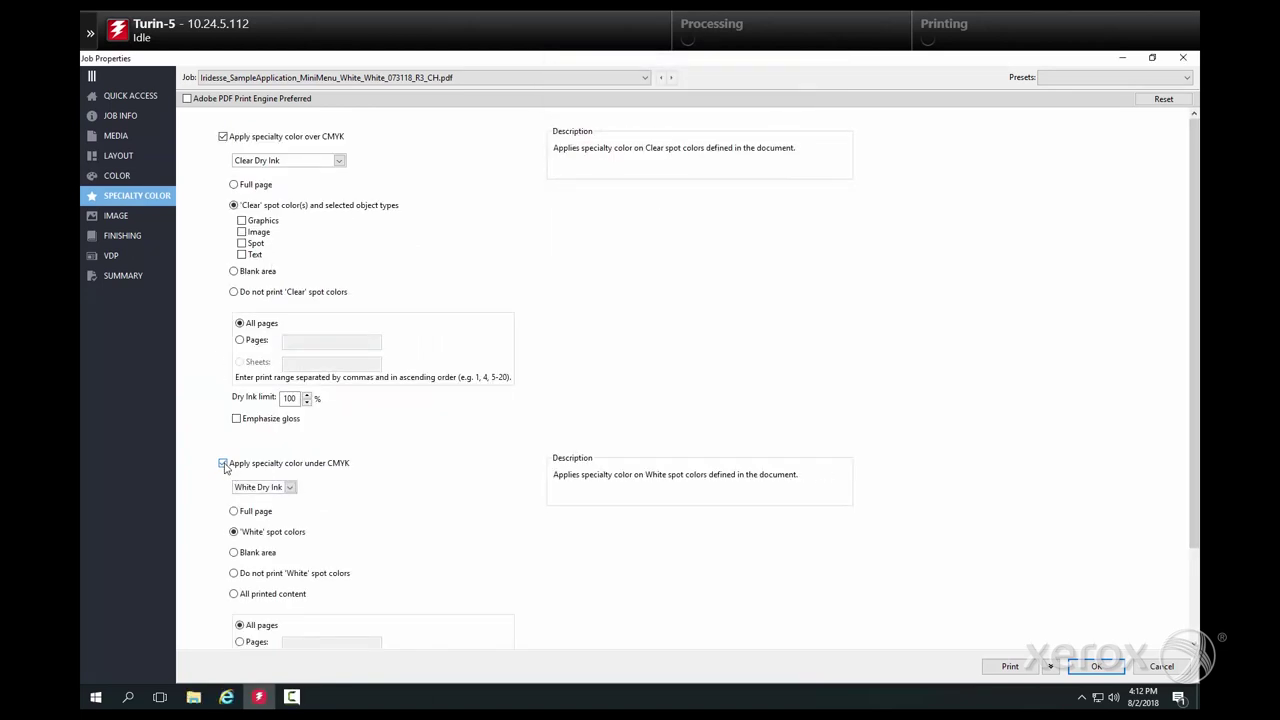
{"action": "left_click", "coordinate": [266, 161]}
{"action": "left_click", "coordinate": [275, 185]}
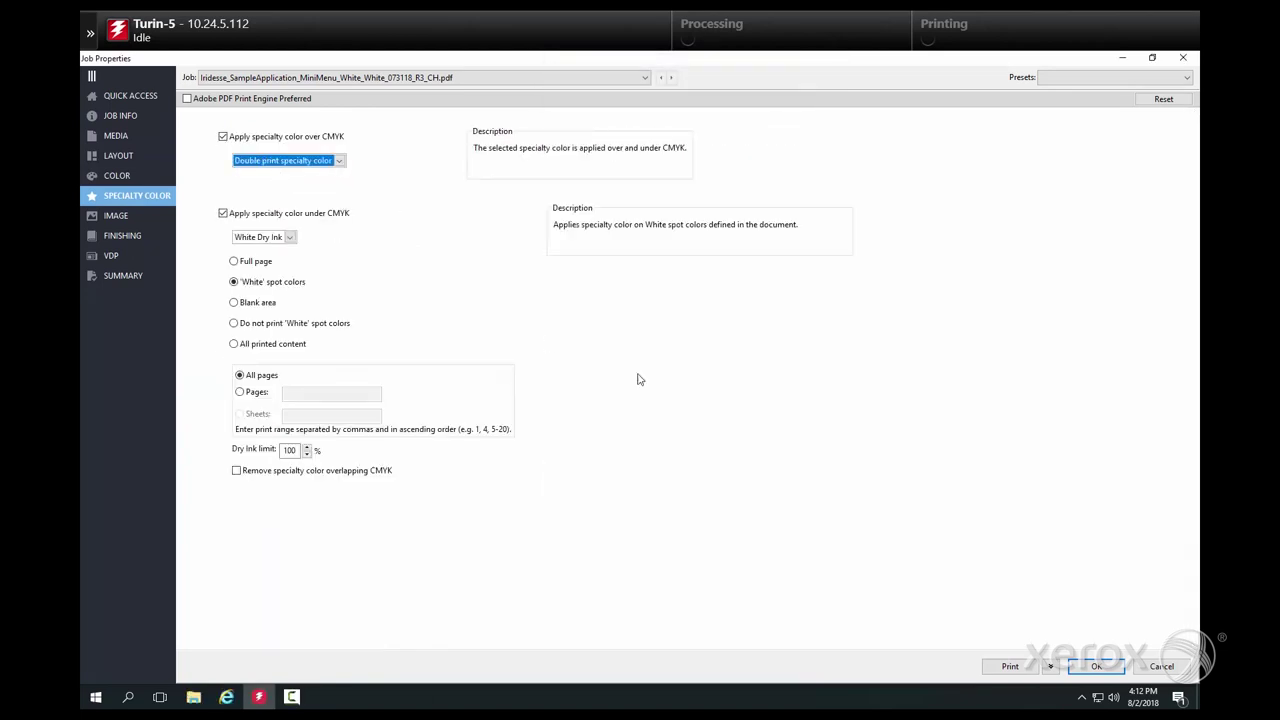